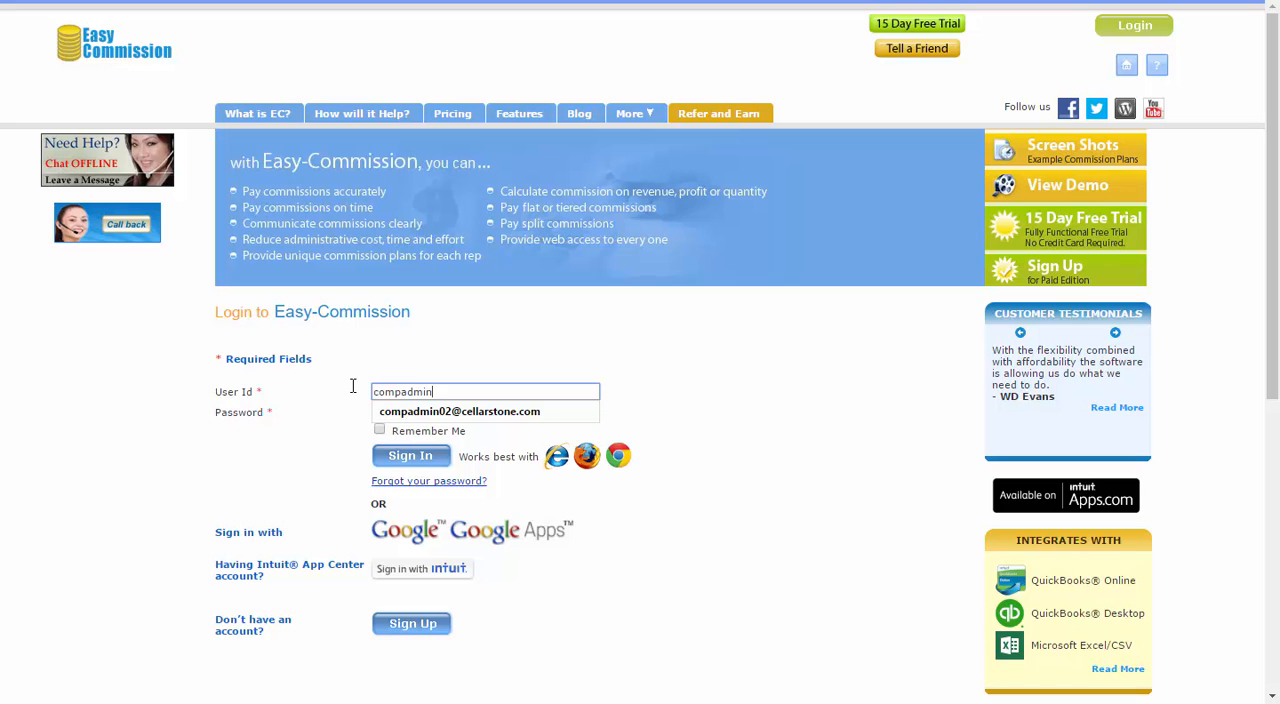
Step: Sign in with the compensation admin's user ID and account password, and continue past the new-feature message
text(008)
key(Down)
key(Return)
key(Tab)
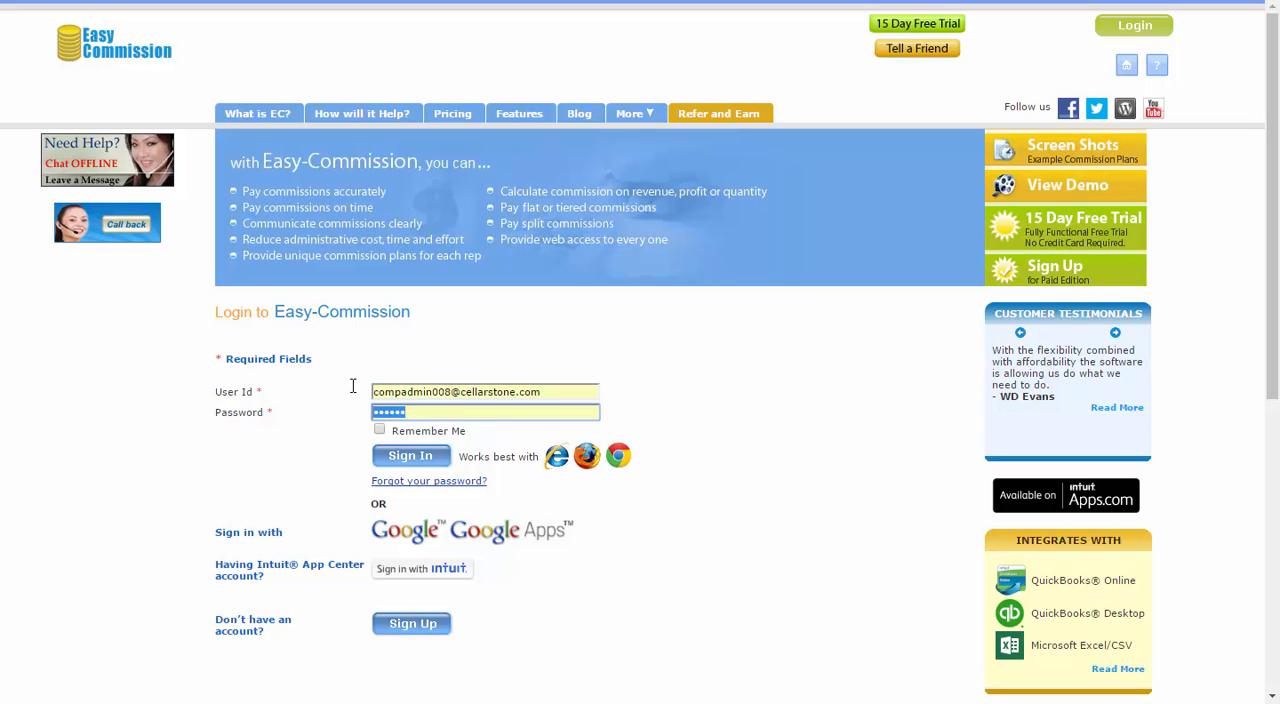
text(••)
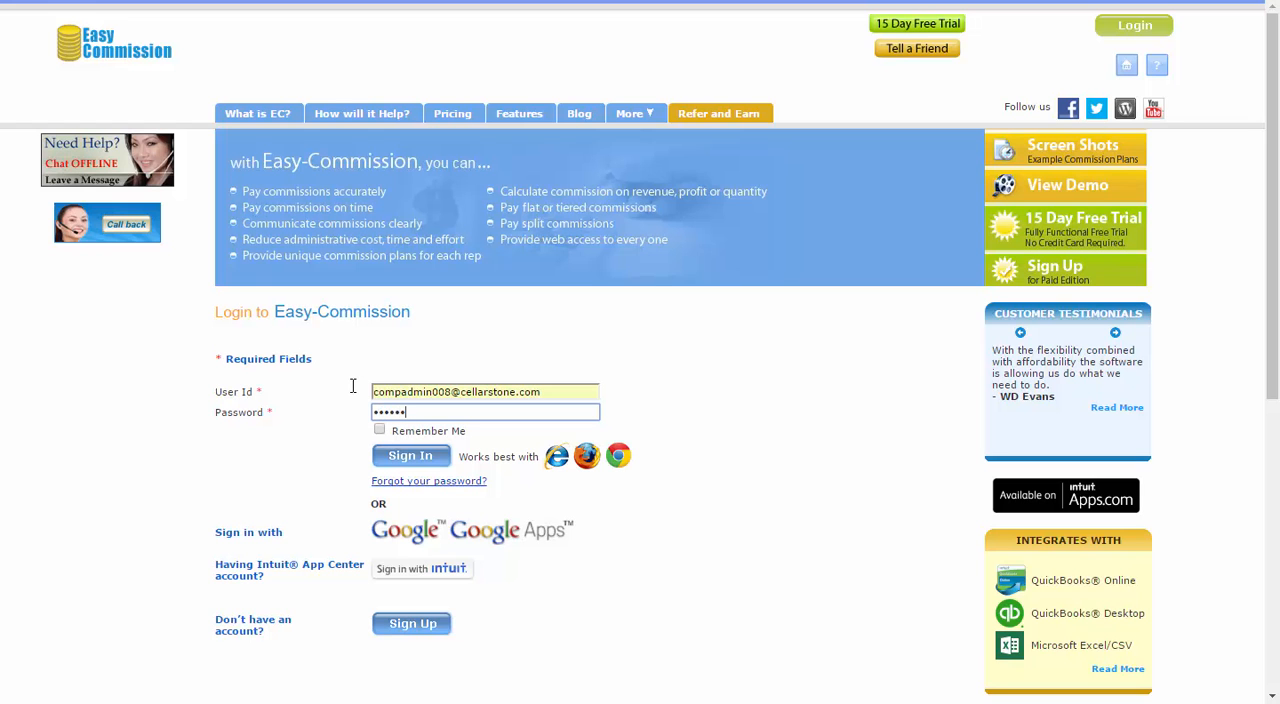
click(388, 456)
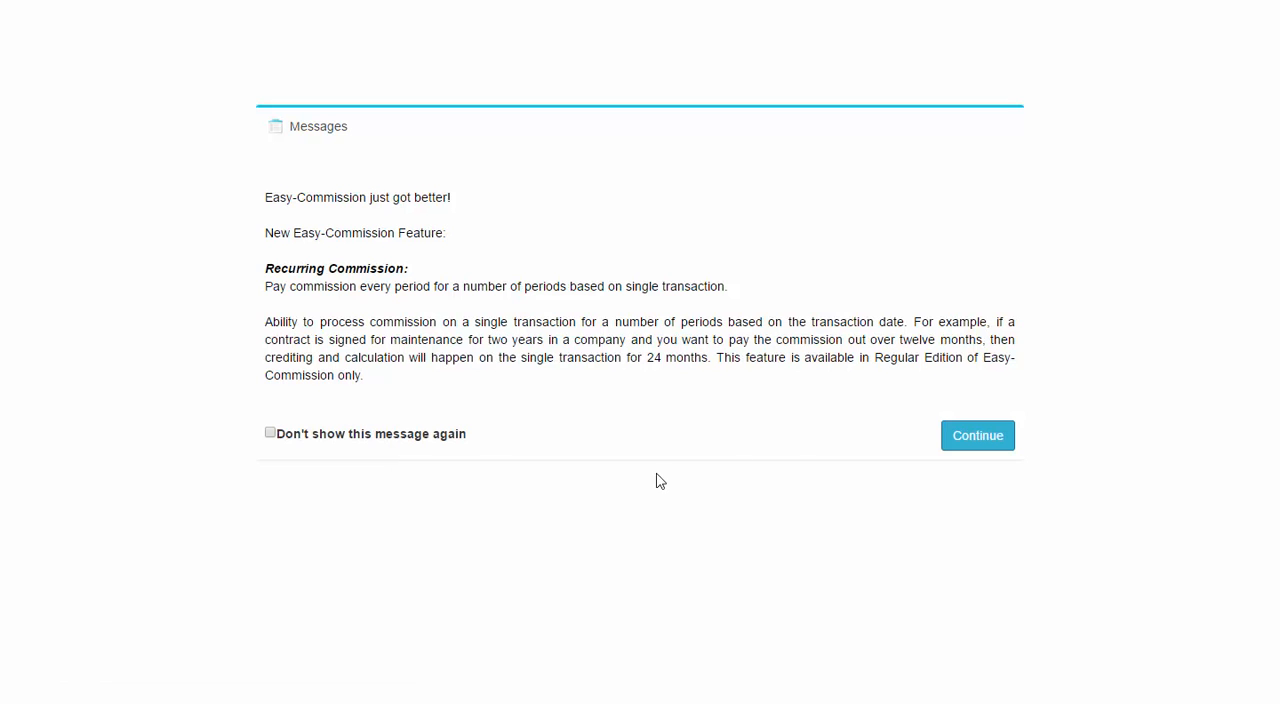
click(952, 436)
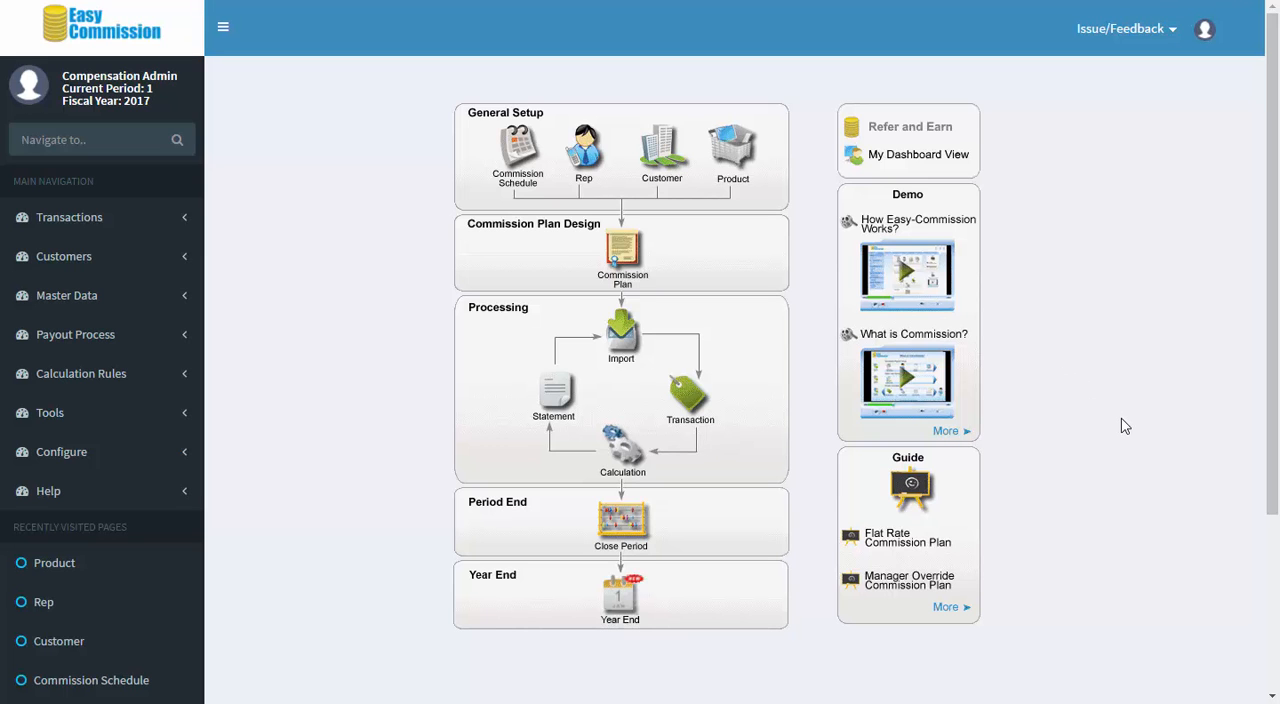
Step: Open the Commission Schedule from General Setup and review its frequency options and generated schedule periods
click(526, 162)
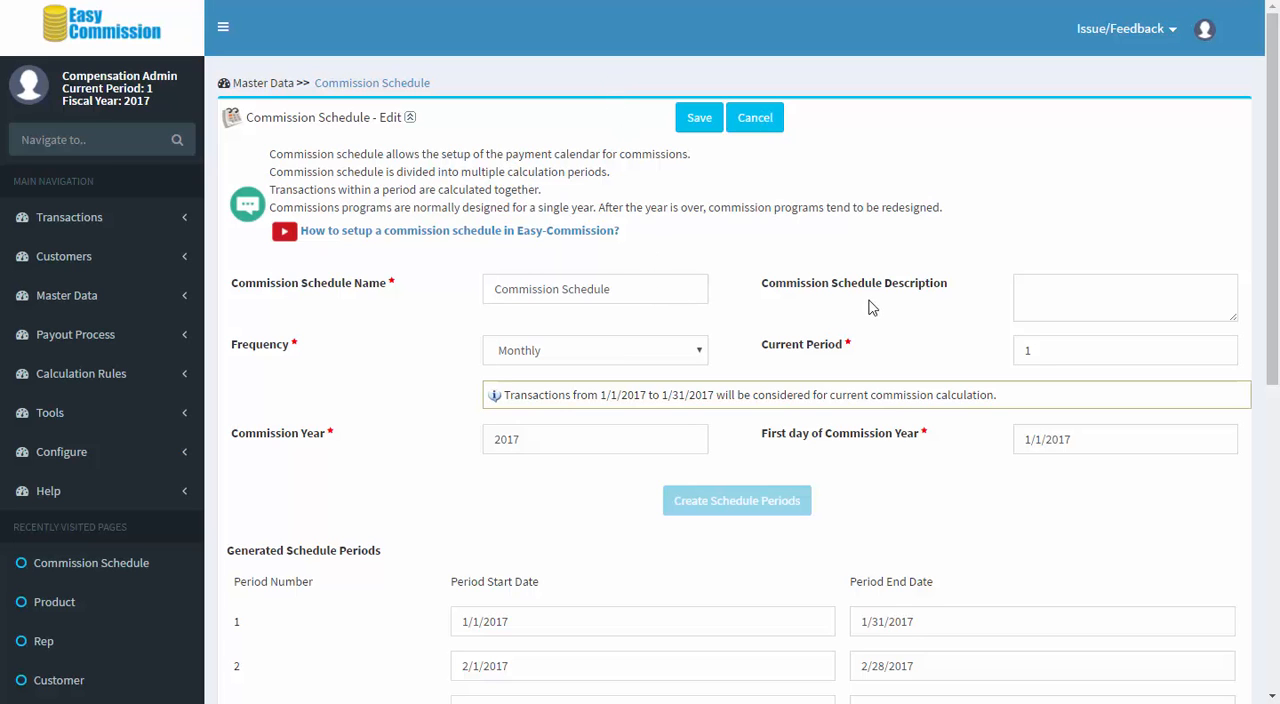
click(704, 352)
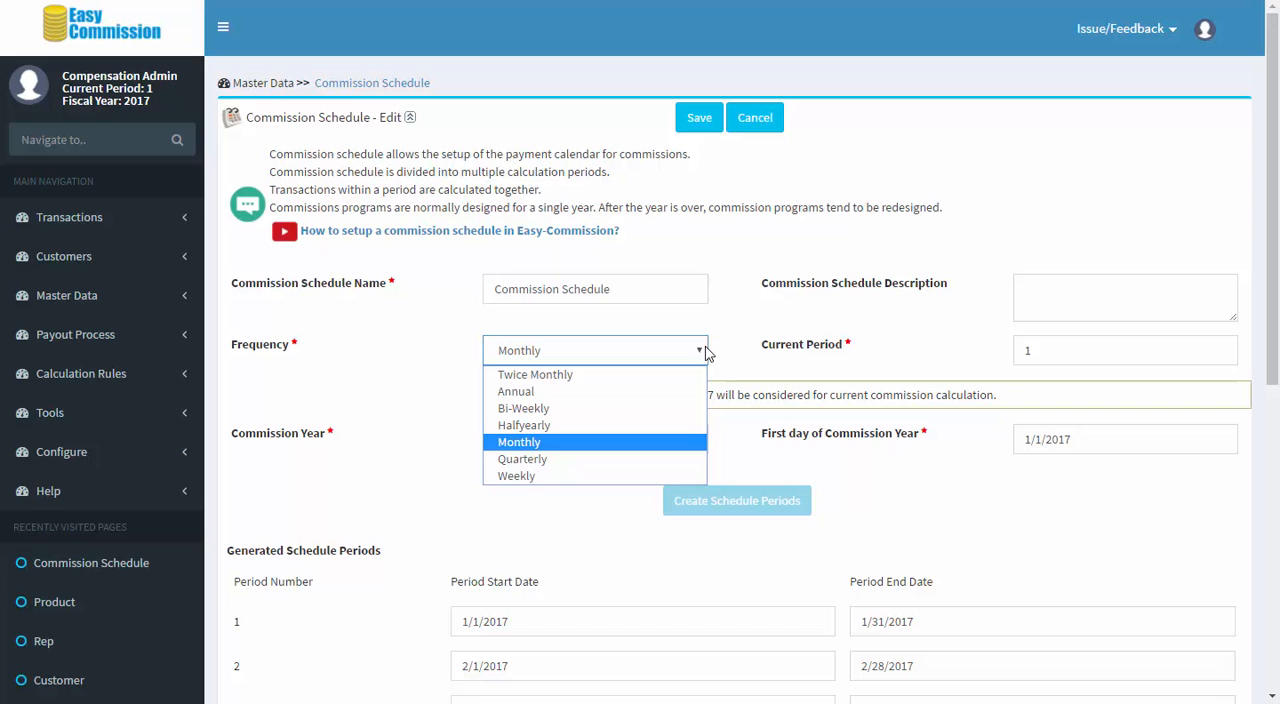
click(916, 346)
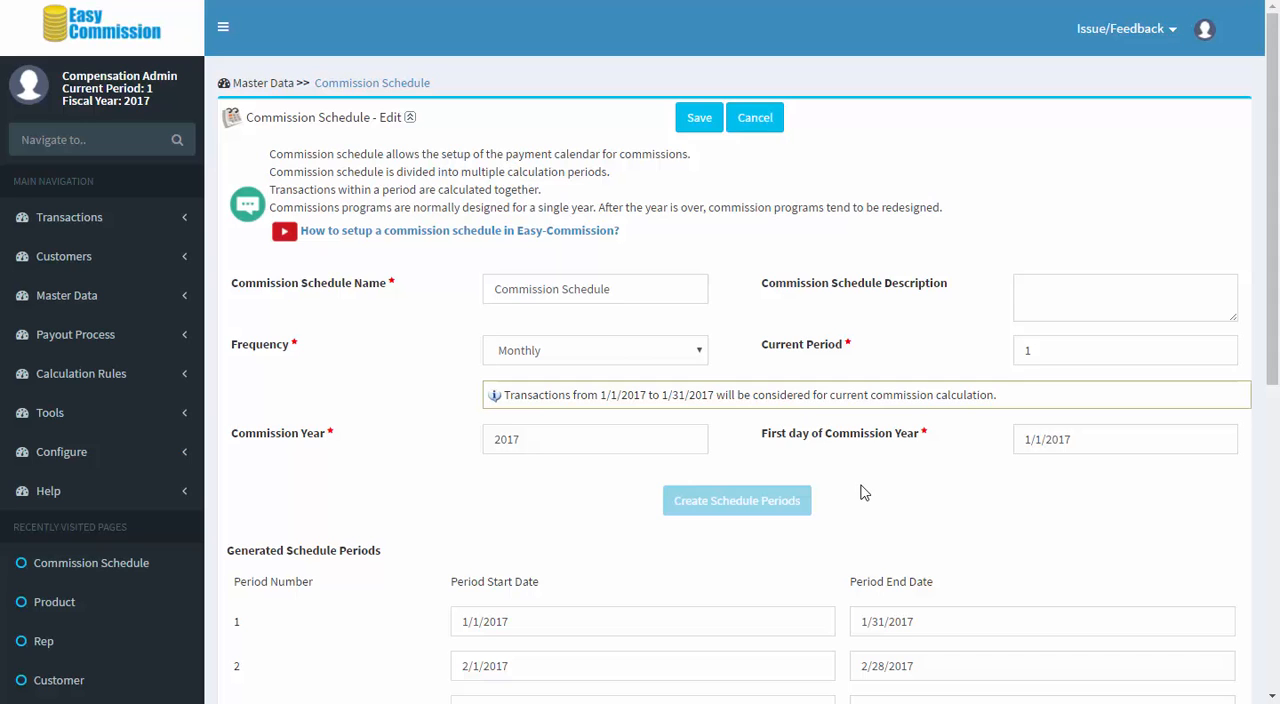
scroll(858, 495, down, 2)
scroll(843, 460, down, 4)
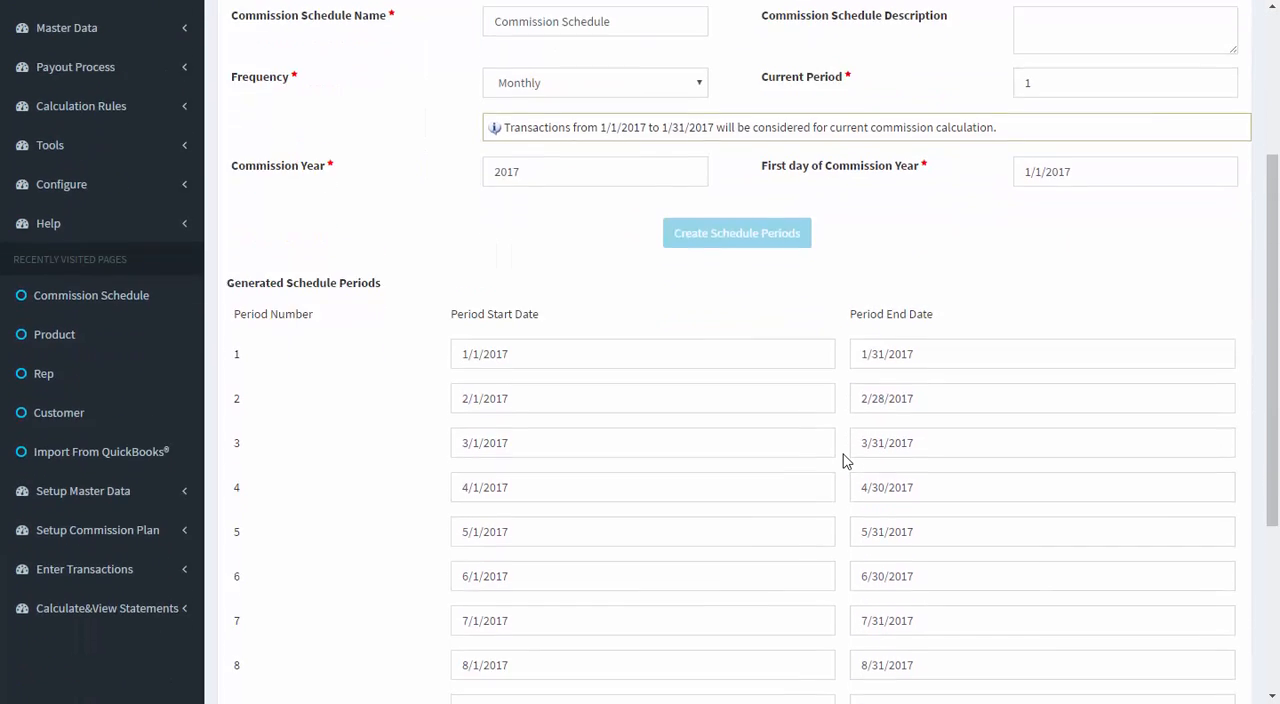
scroll(848, 465, up, 6)
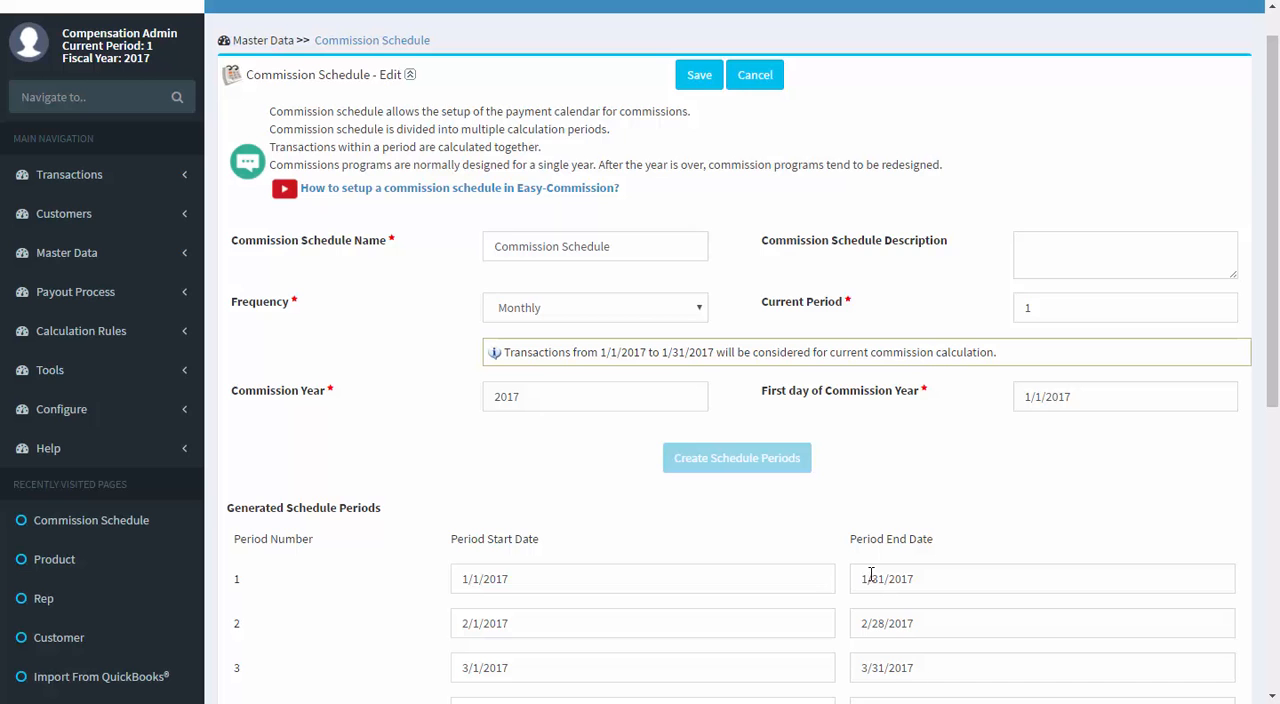
scroll(871, 575, up, 1)
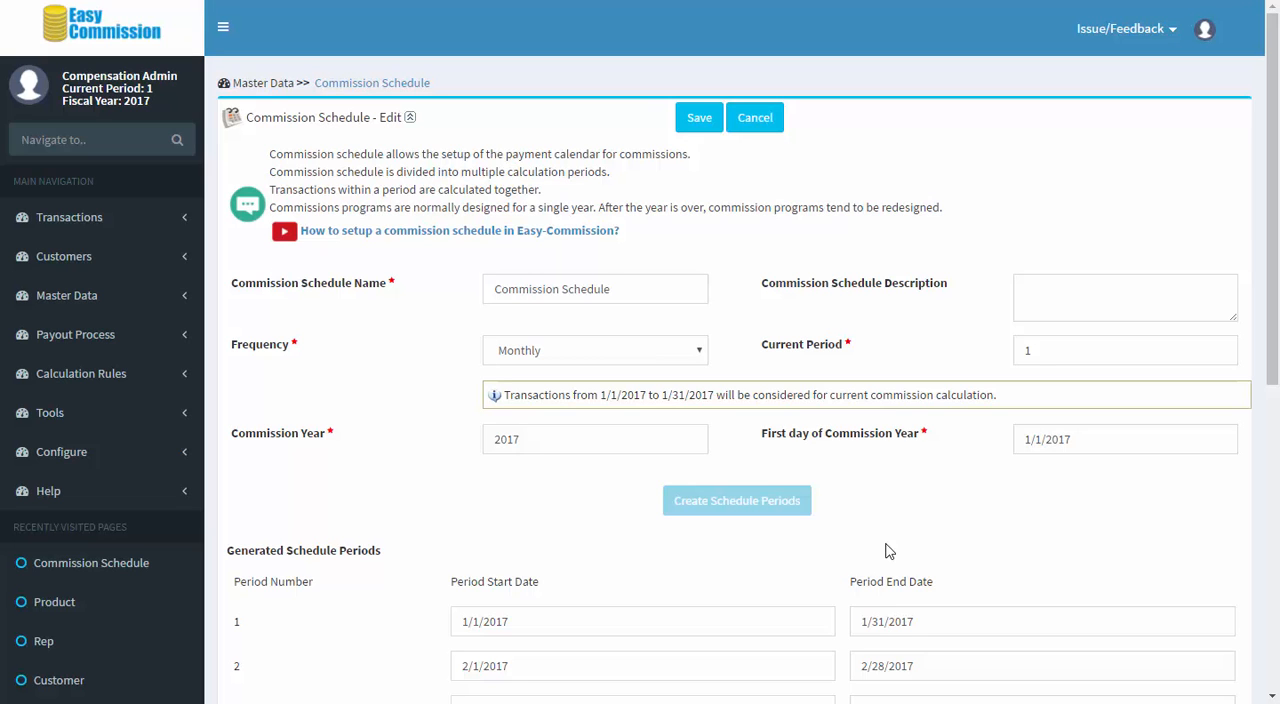
Step: Open the first loan officer's record in the Rep list and review its job, manager and contact fields
click(172, 42)
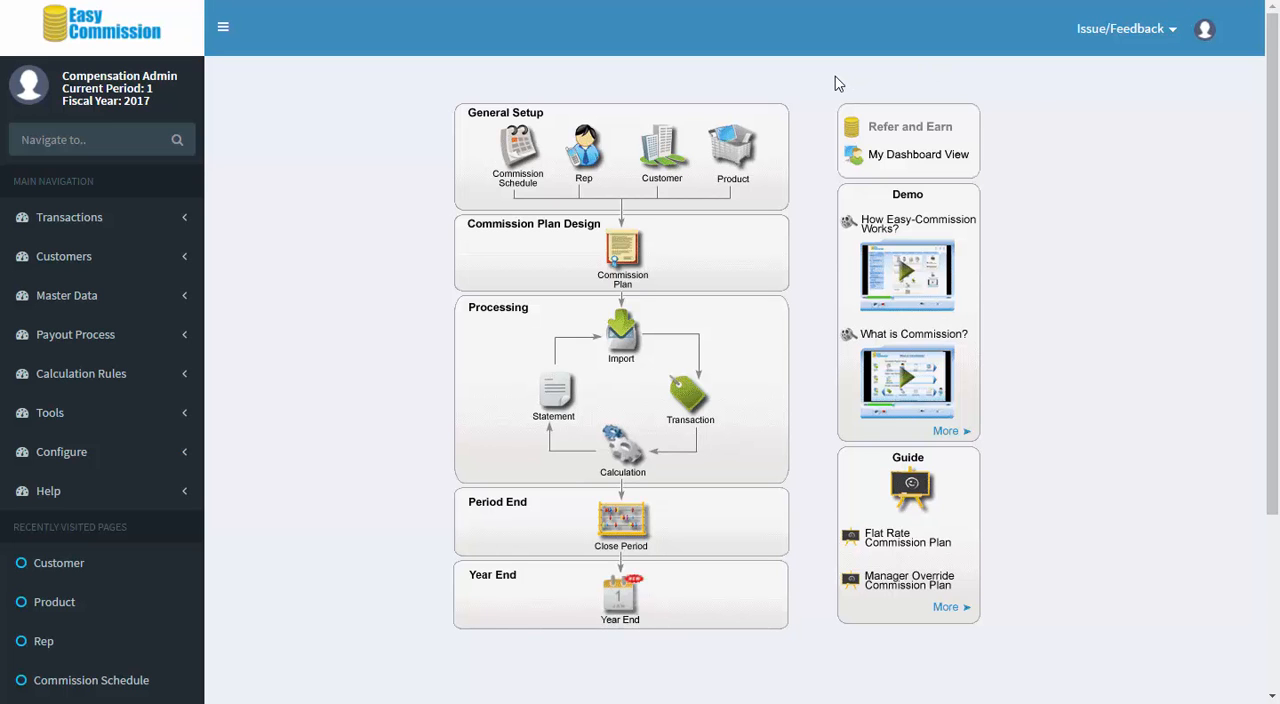
click(584, 150)
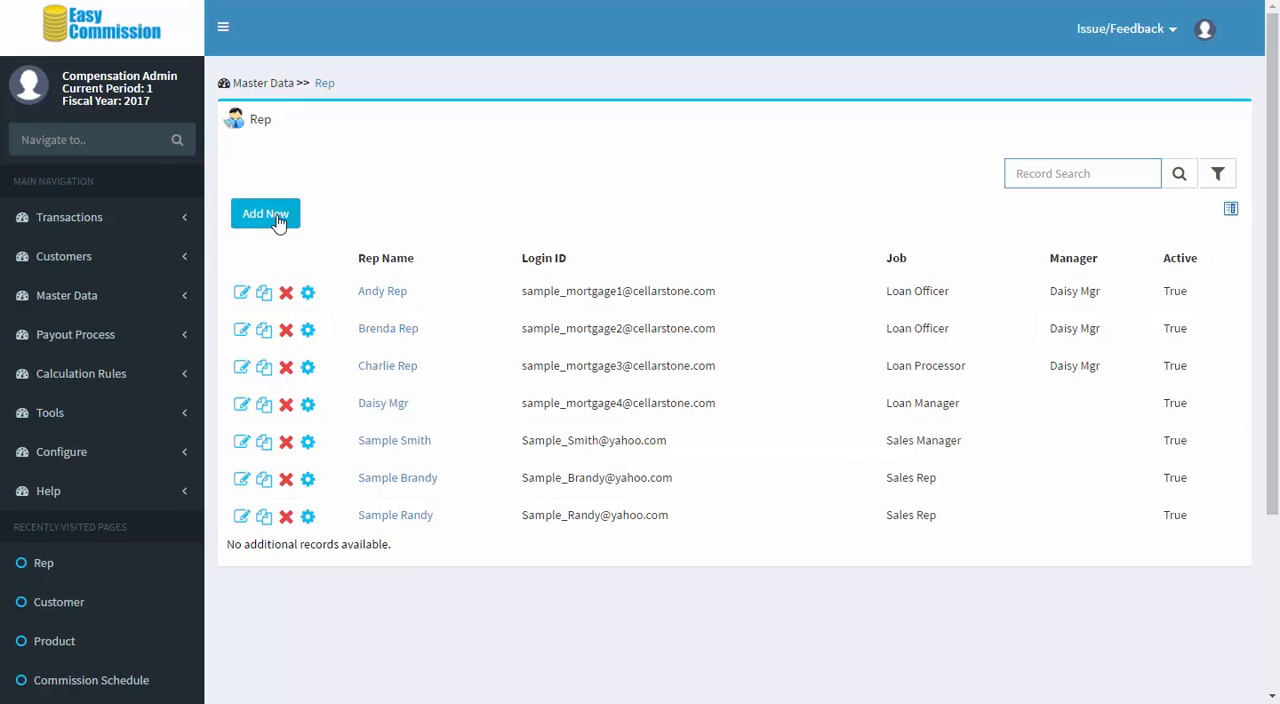
click(240, 295)
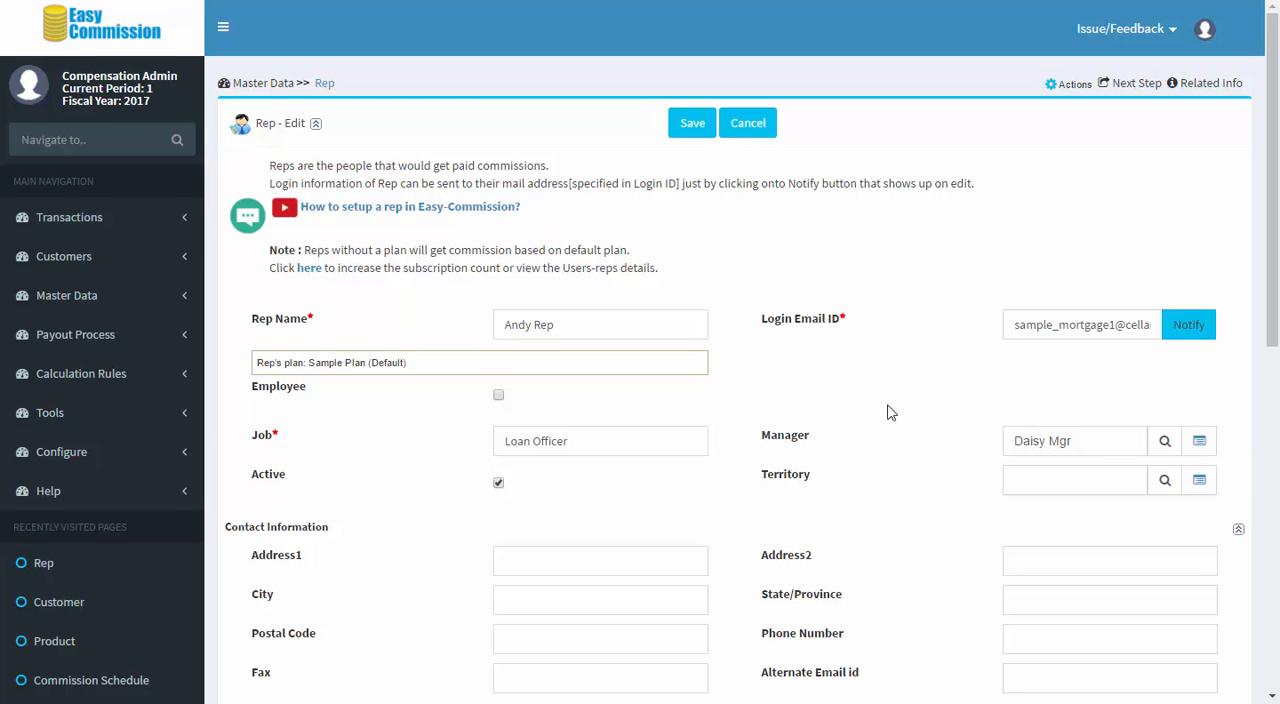
scroll(889, 412, down, 1)
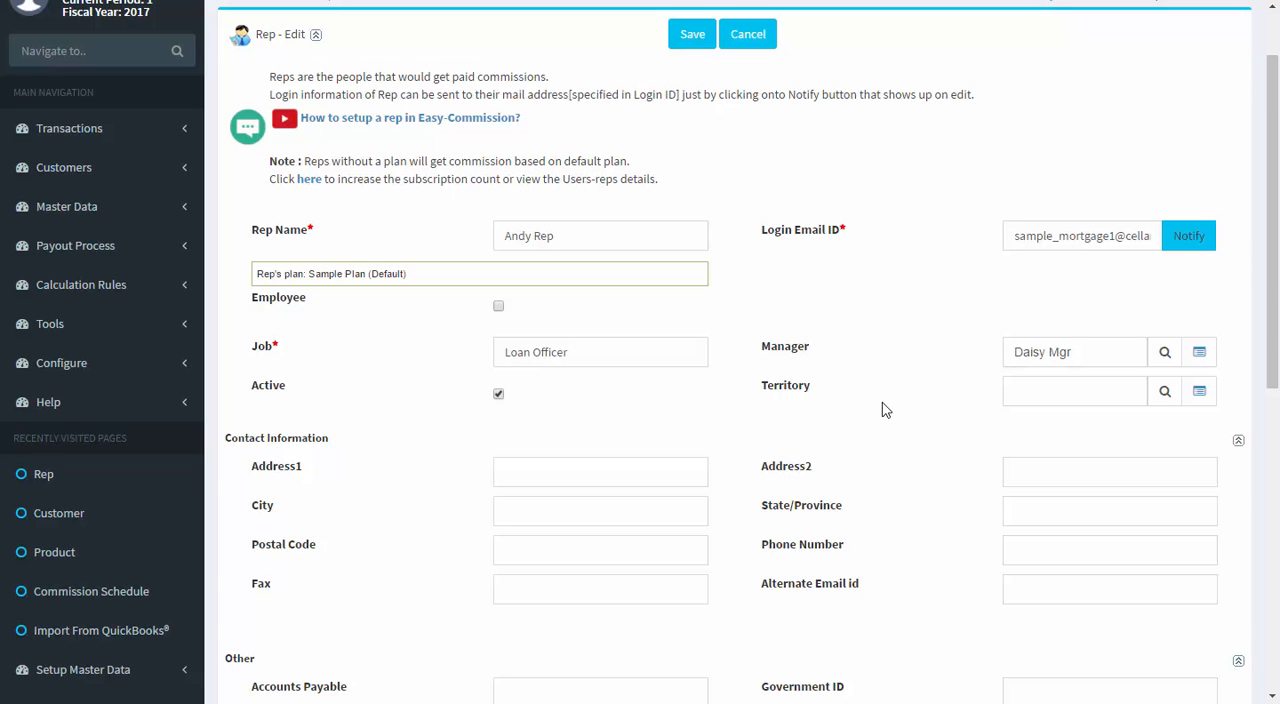
scroll(882, 410, up, 1)
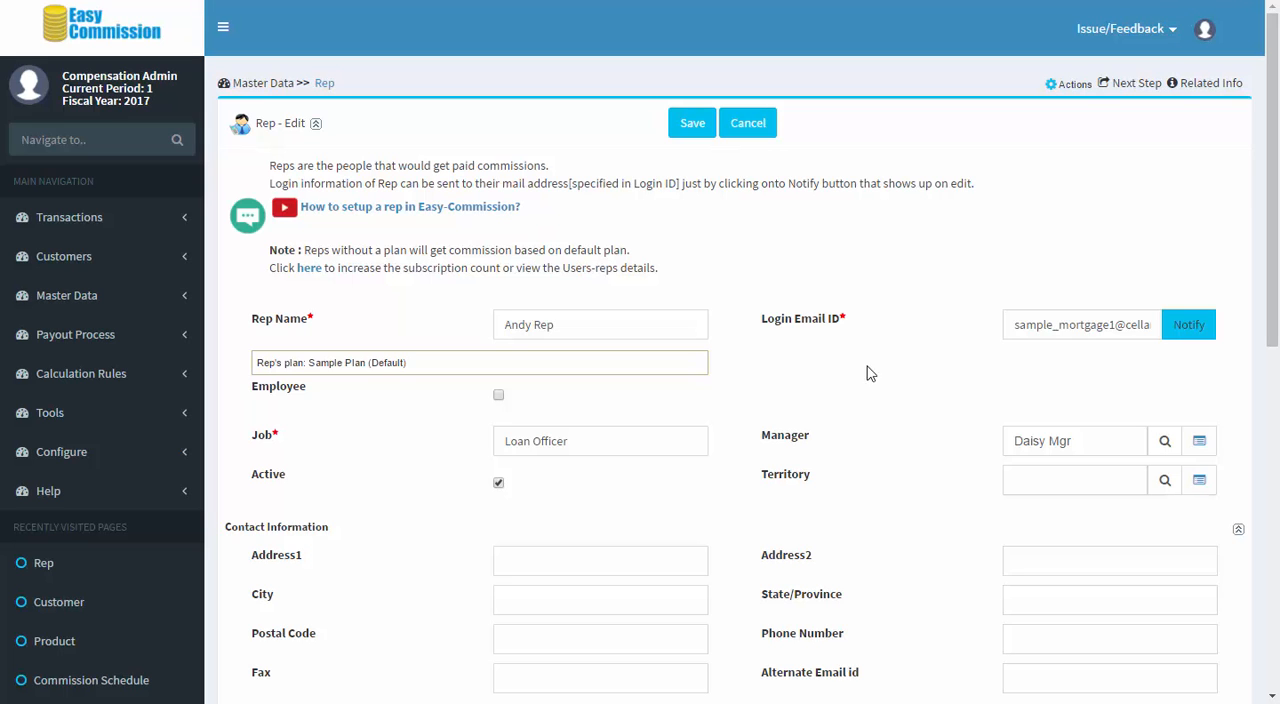
Step: Open the FHA product's record from the Product list in General Setup to review its fields
click(147, 44)
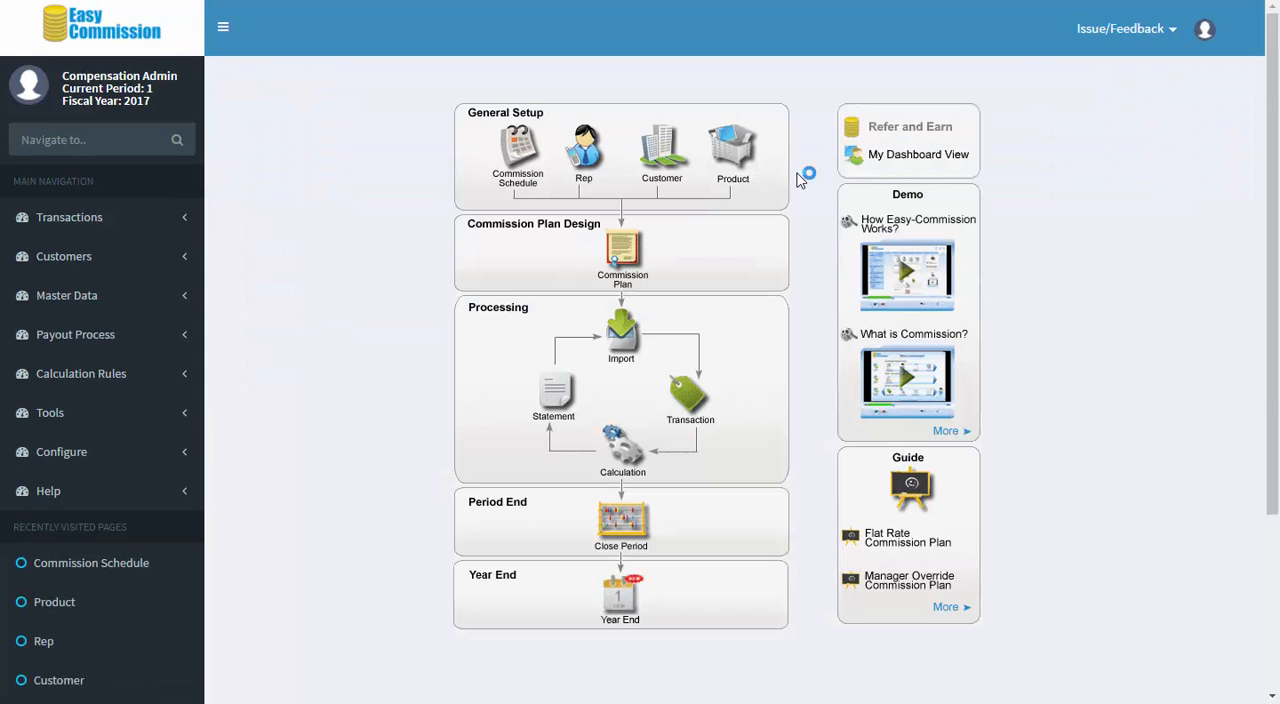
click(740, 168)
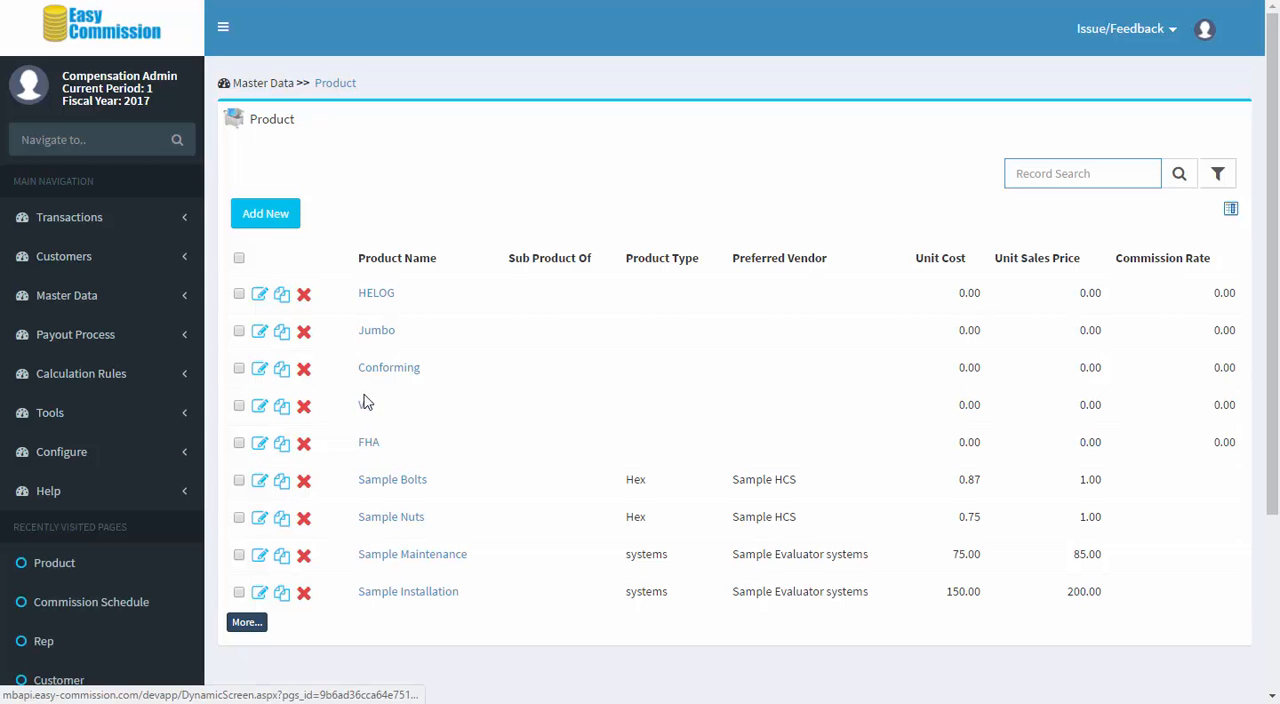
click(259, 446)
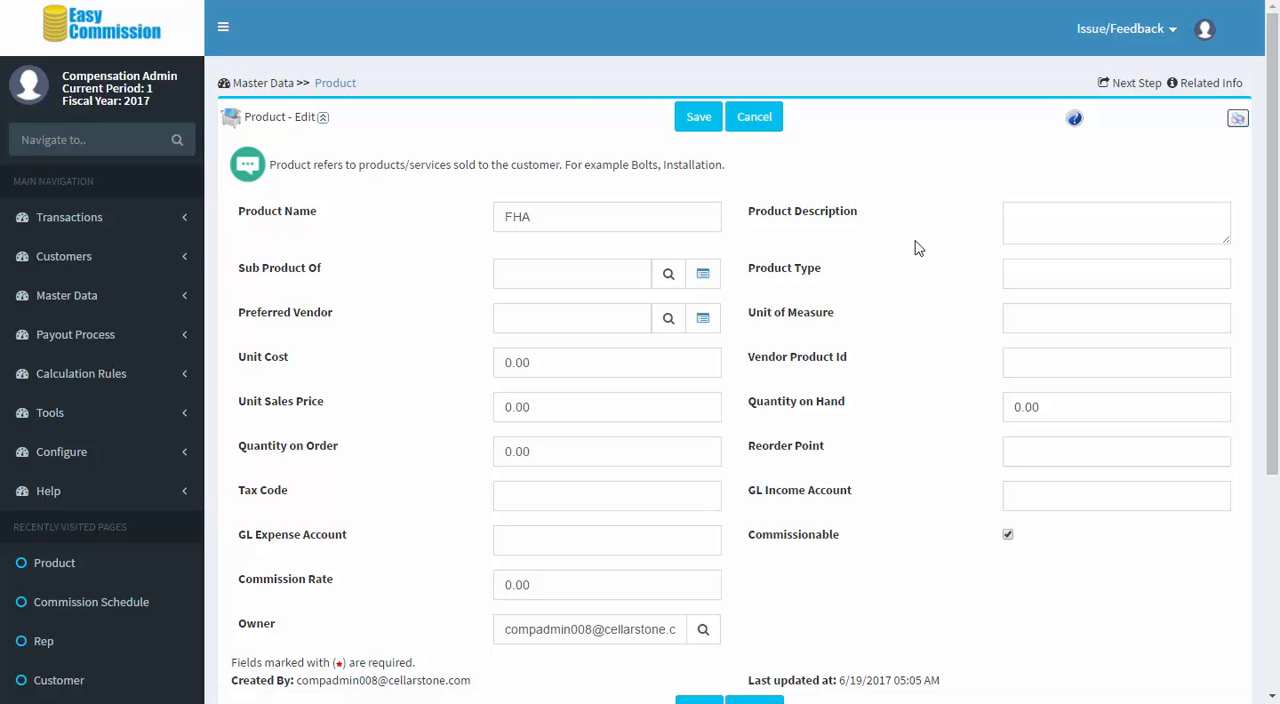
Step: Open the first record in the Customer list and review its general, billing address and commission-related fields
click(145, 40)
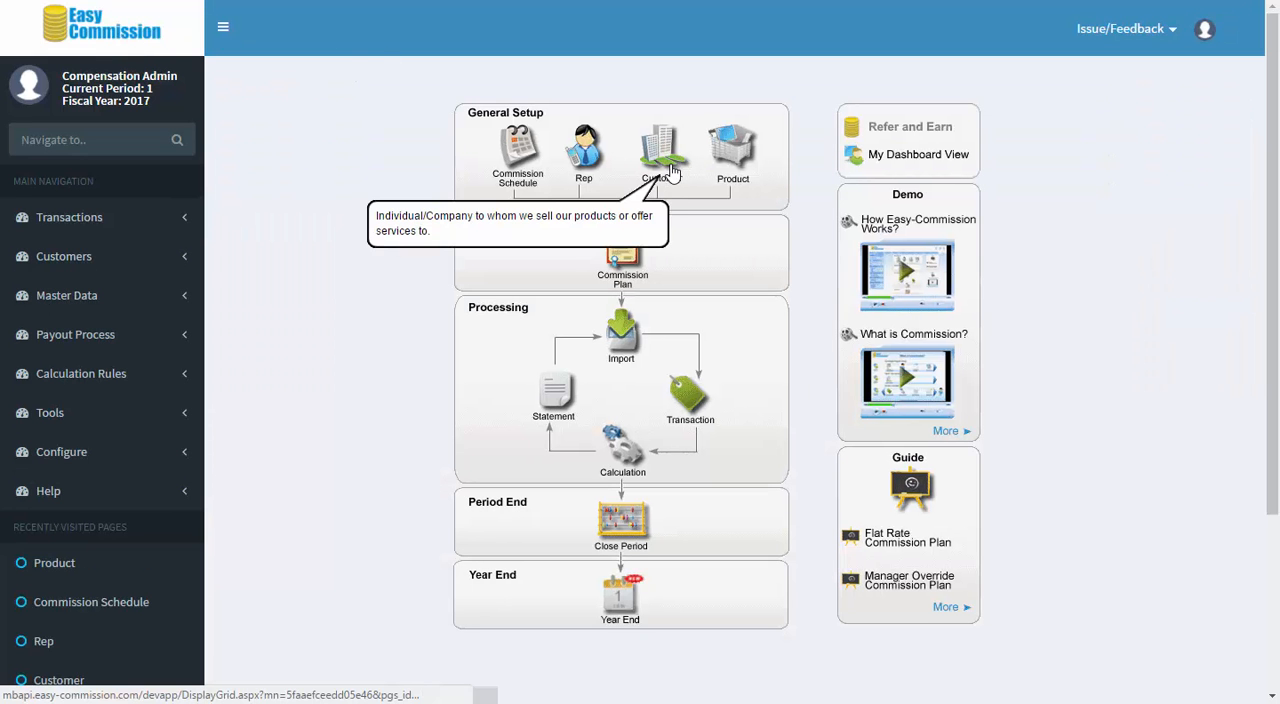
click(672, 174)
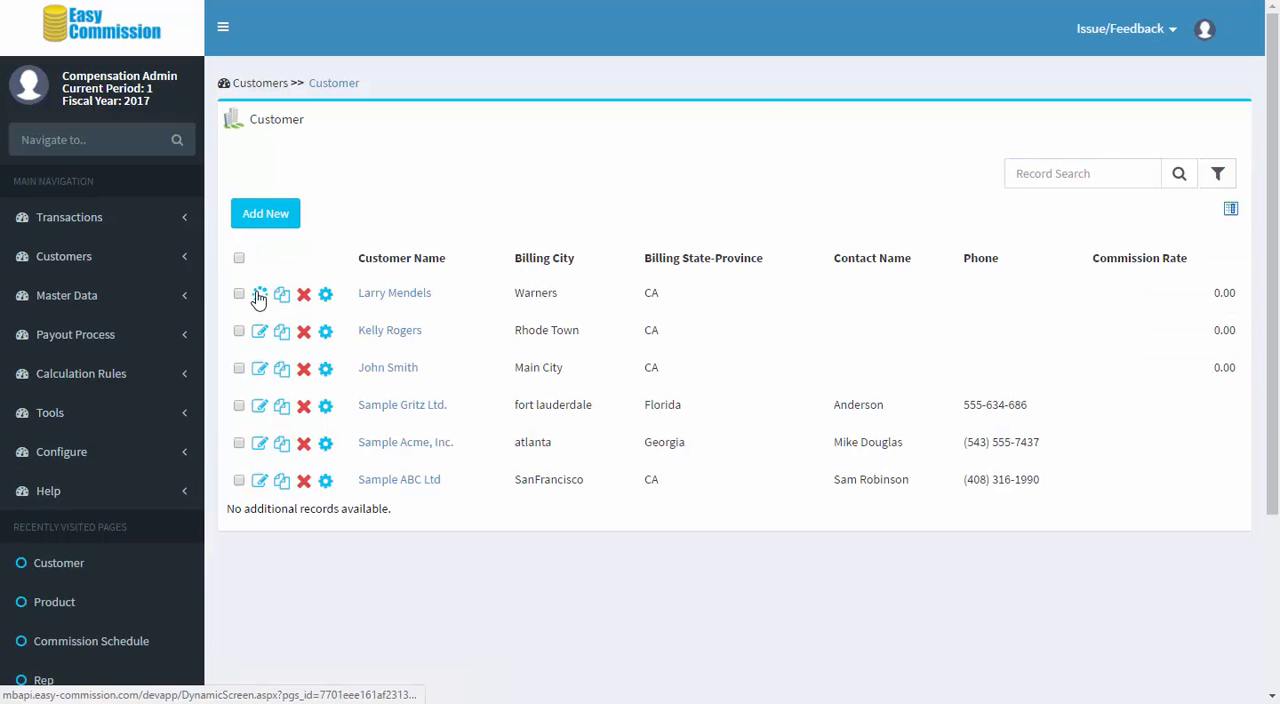
click(258, 293)
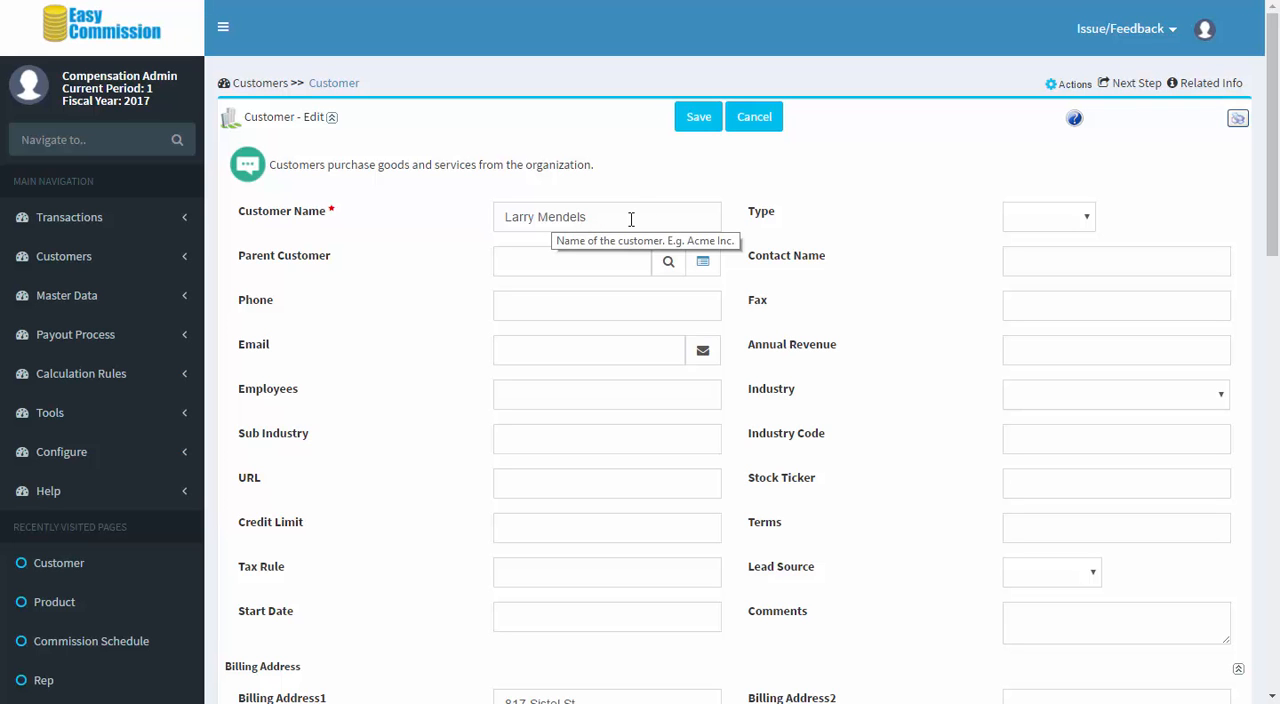
scroll(857, 280, down, 5)
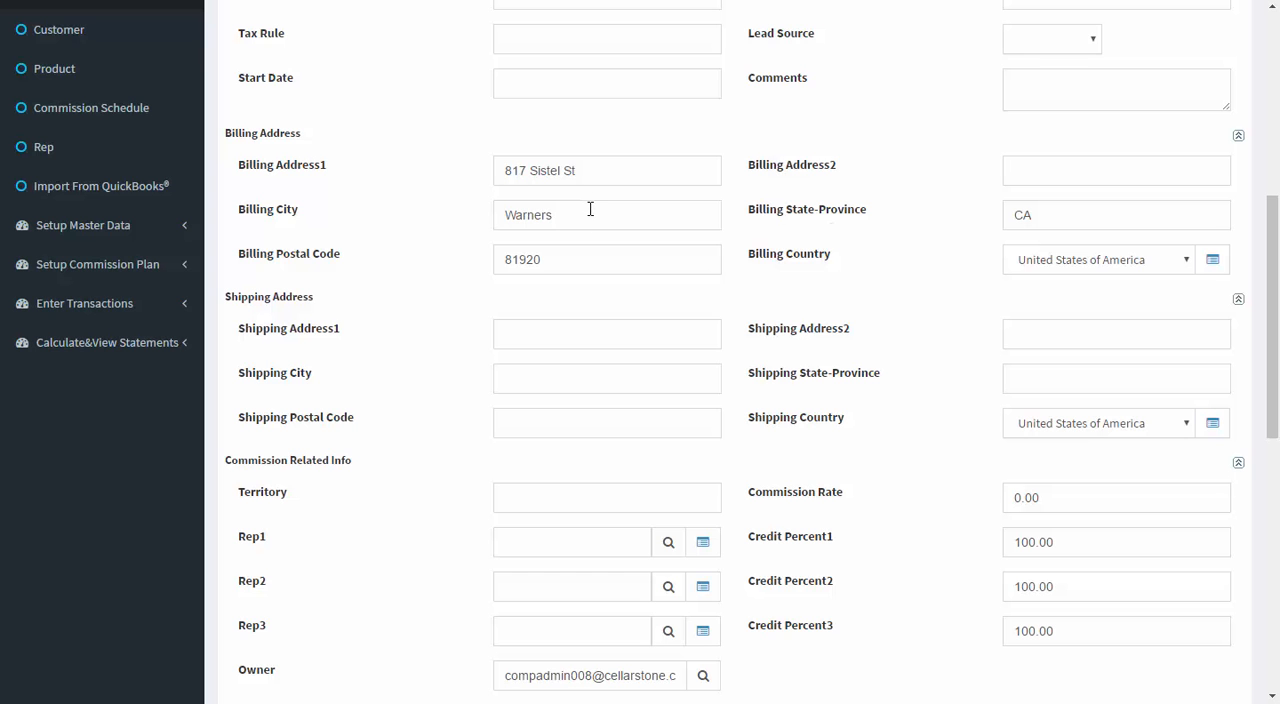
scroll(869, 259, up, 3)
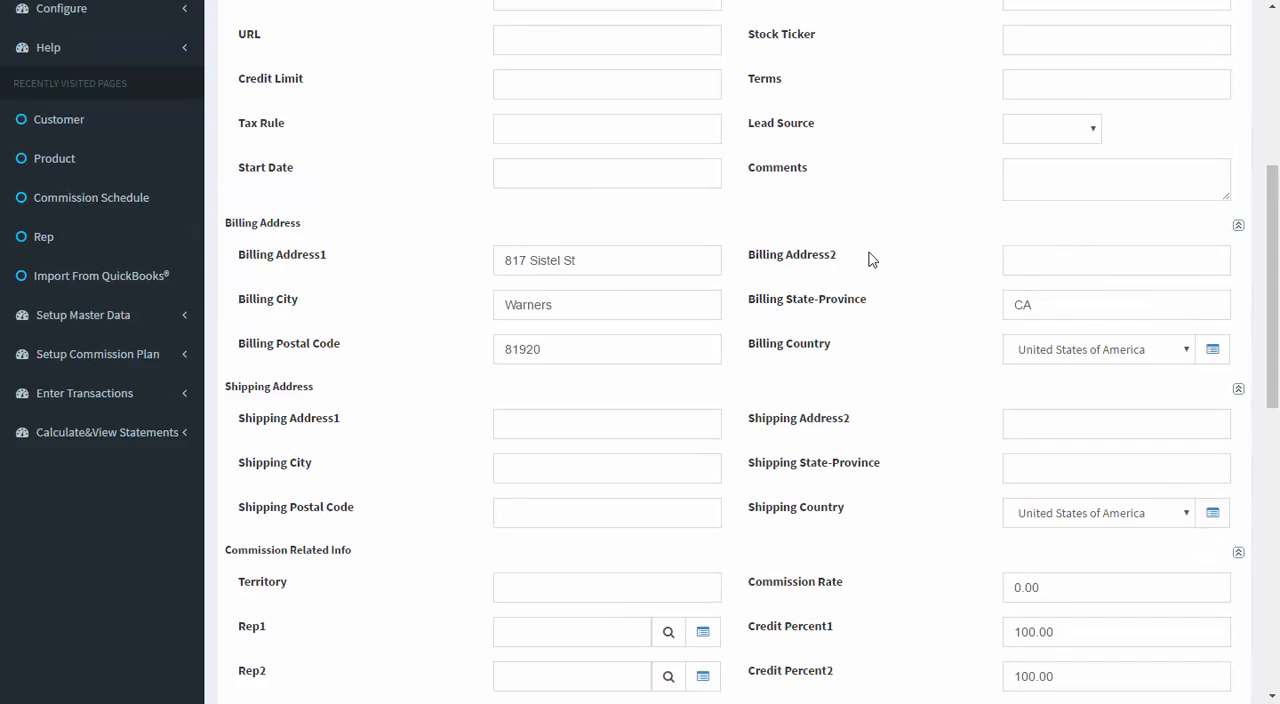
scroll(869, 259, up, 3)
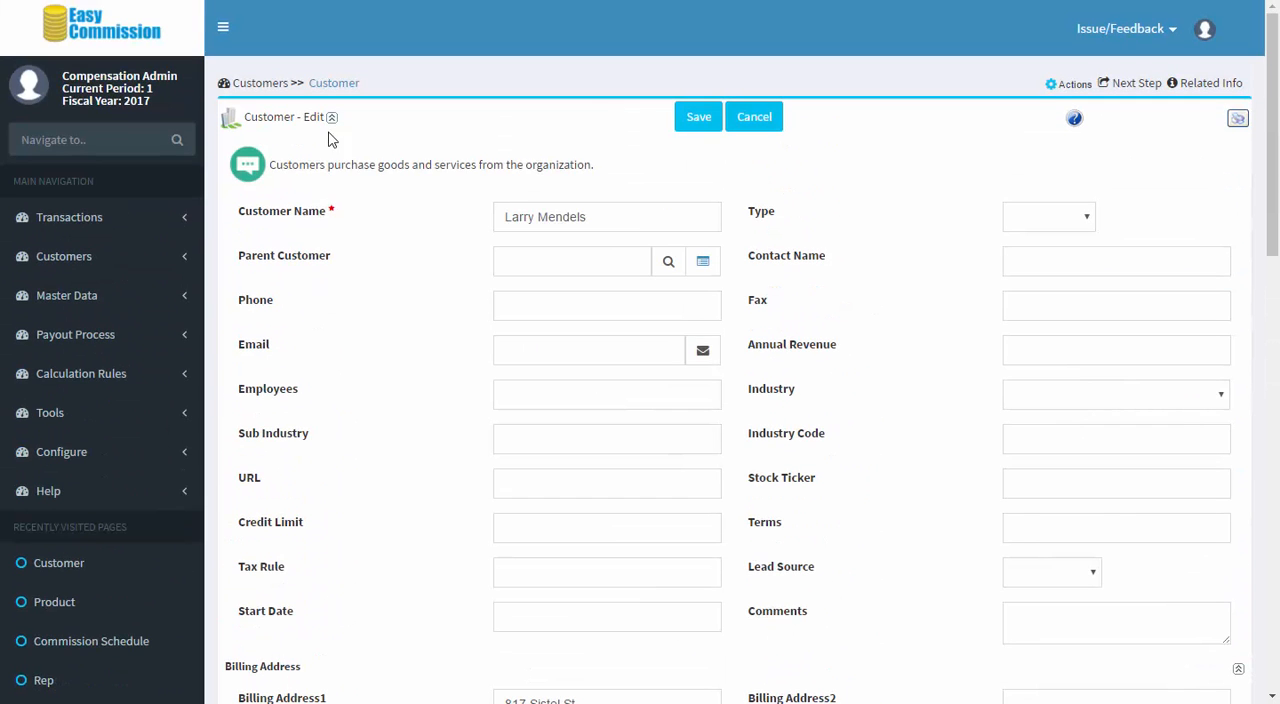
Step: Open transaction TXN-1 for editing and examine its transaction ID, date, product and customer fields
click(137, 35)
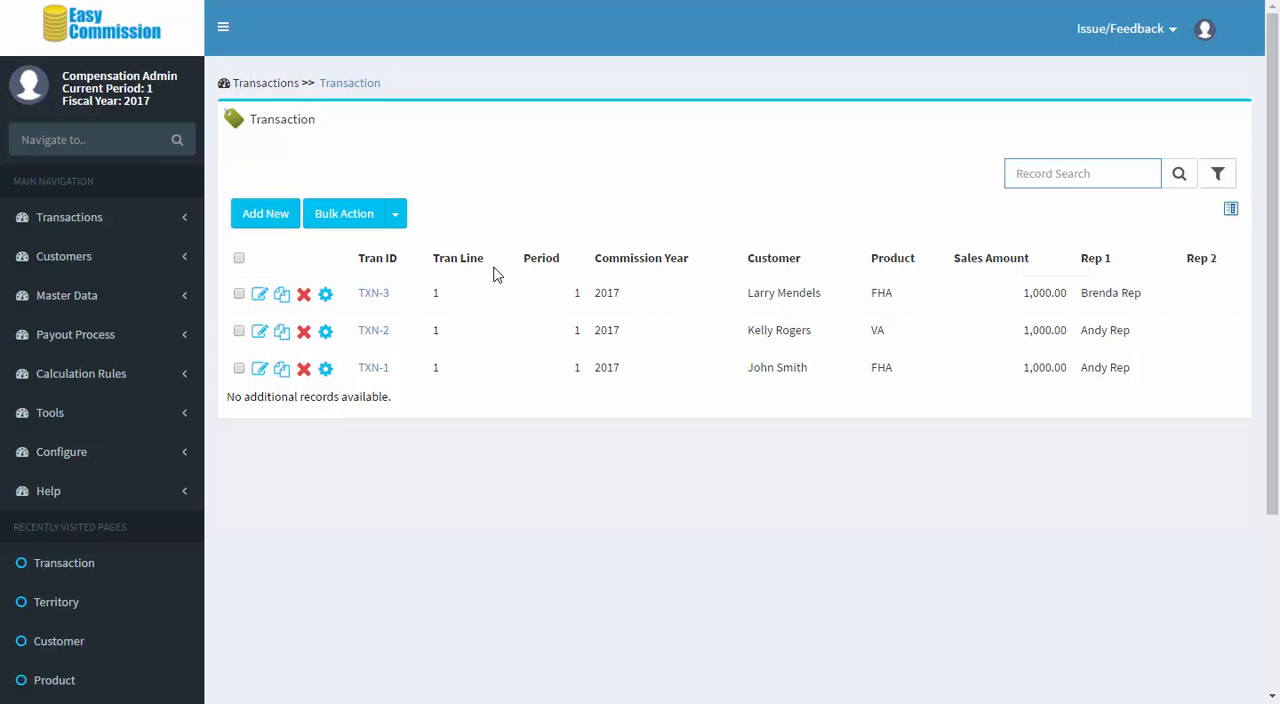
click(259, 368)
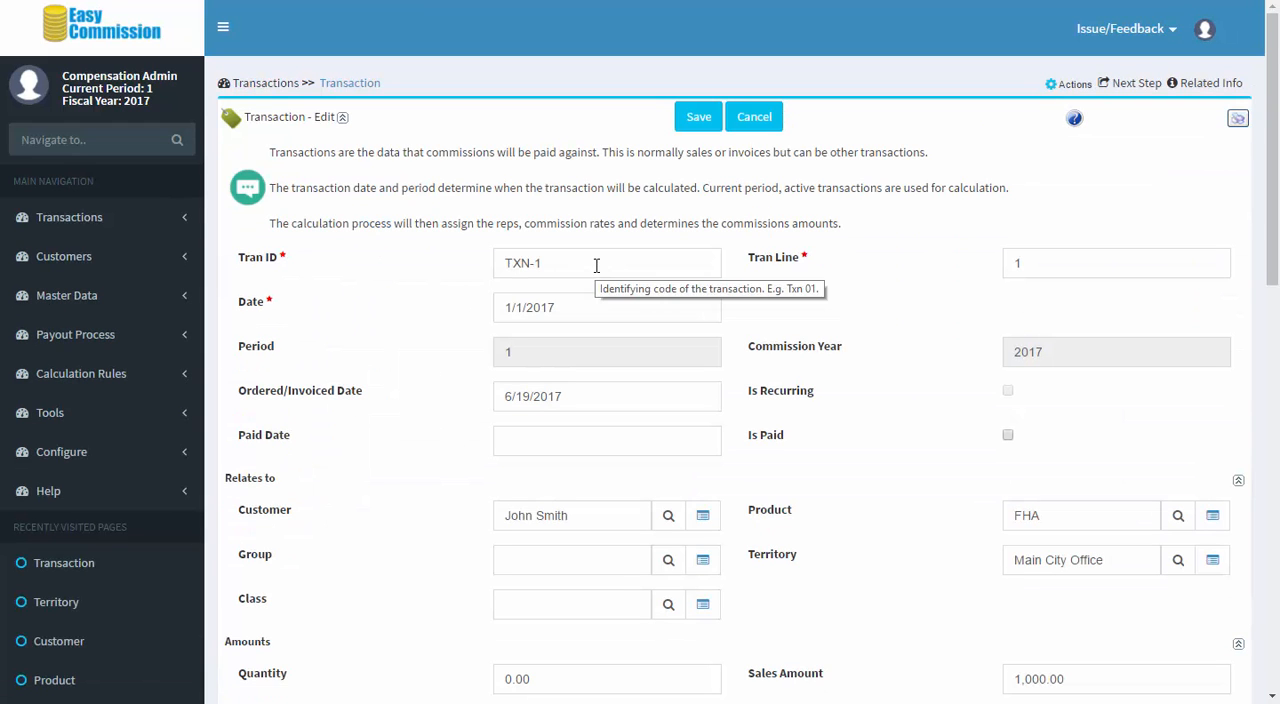
click(596, 265)
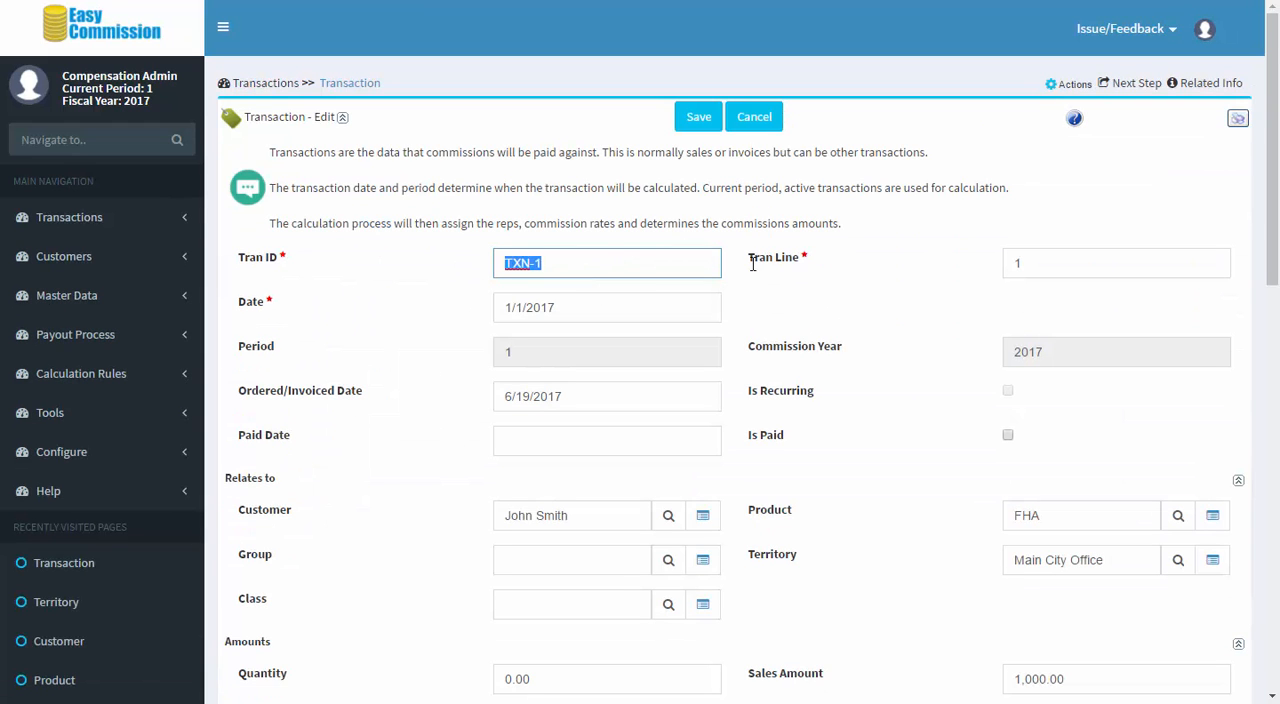
click(627, 305)
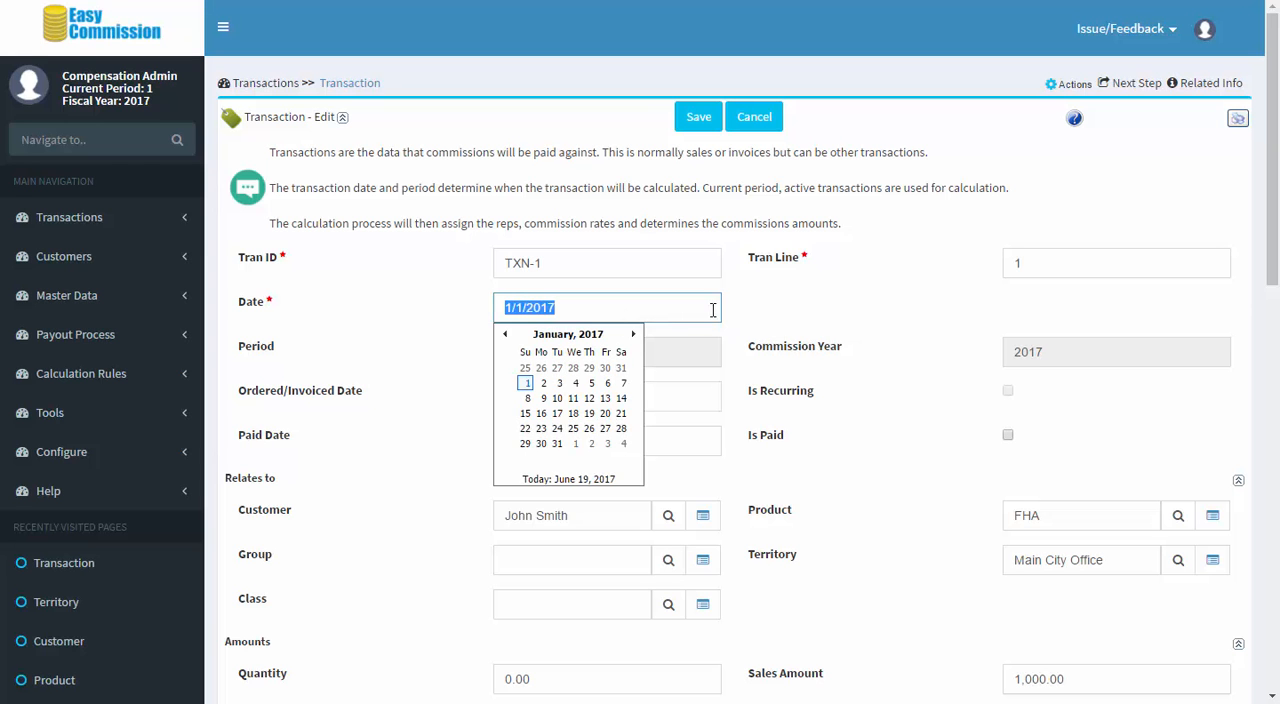
click(890, 430)
scroll(895, 434, down, 1)
scroll(895, 434, up, 1)
click(1004, 515)
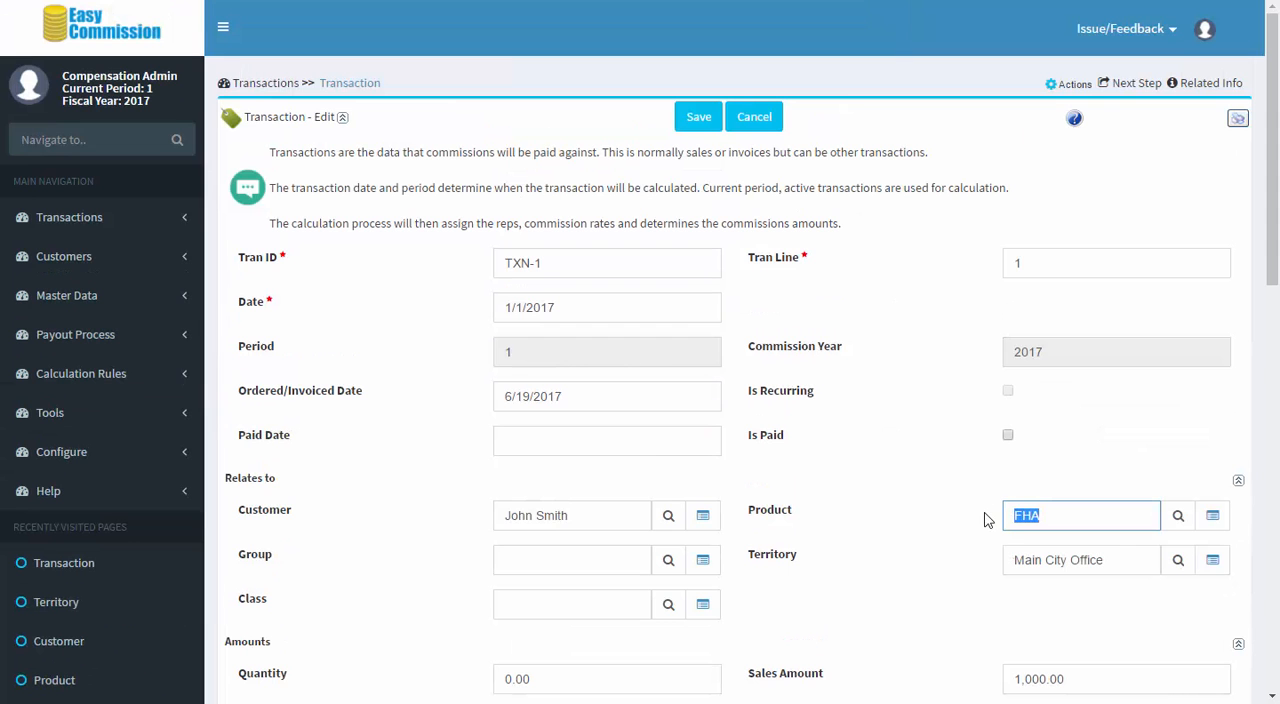
click(607, 517)
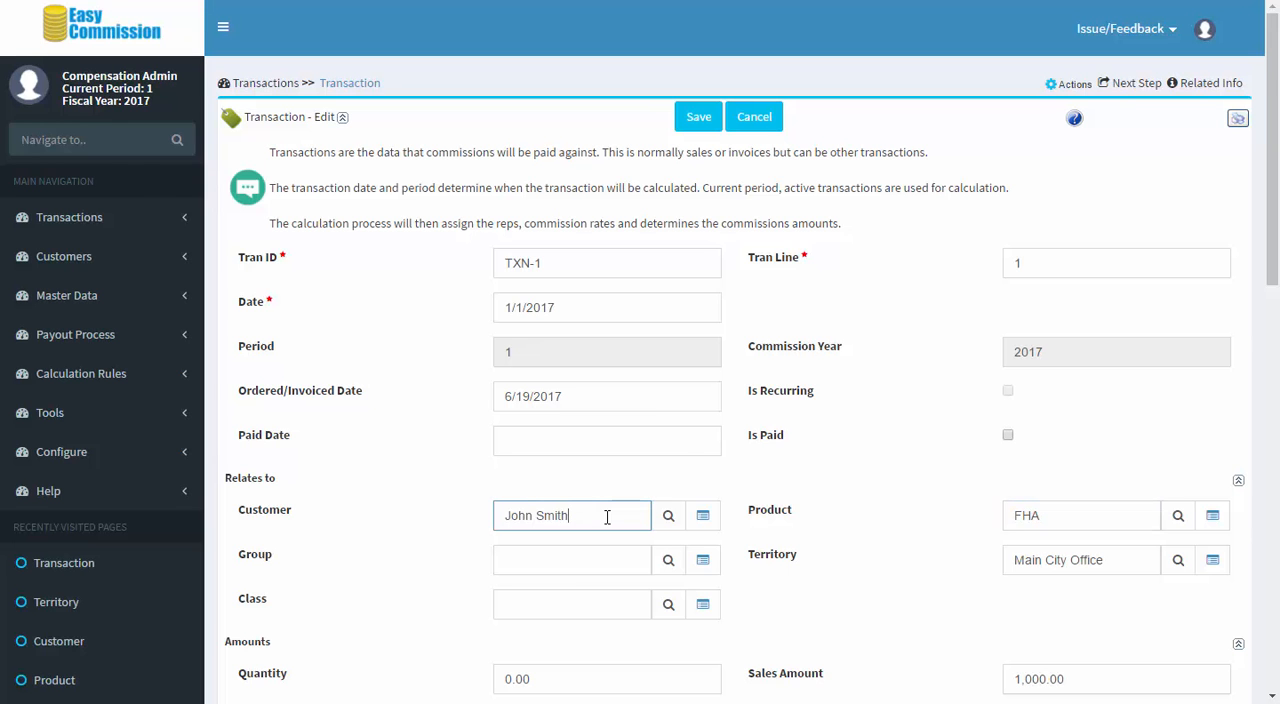
Step: Examine the Sales Amount, Amount1 and Territory fields of transaction TXN-1
scroll(900, 500, down, 2)
drag(1068, 500, 1014, 501)
scroll(865, 495, down, 1)
click(621, 500)
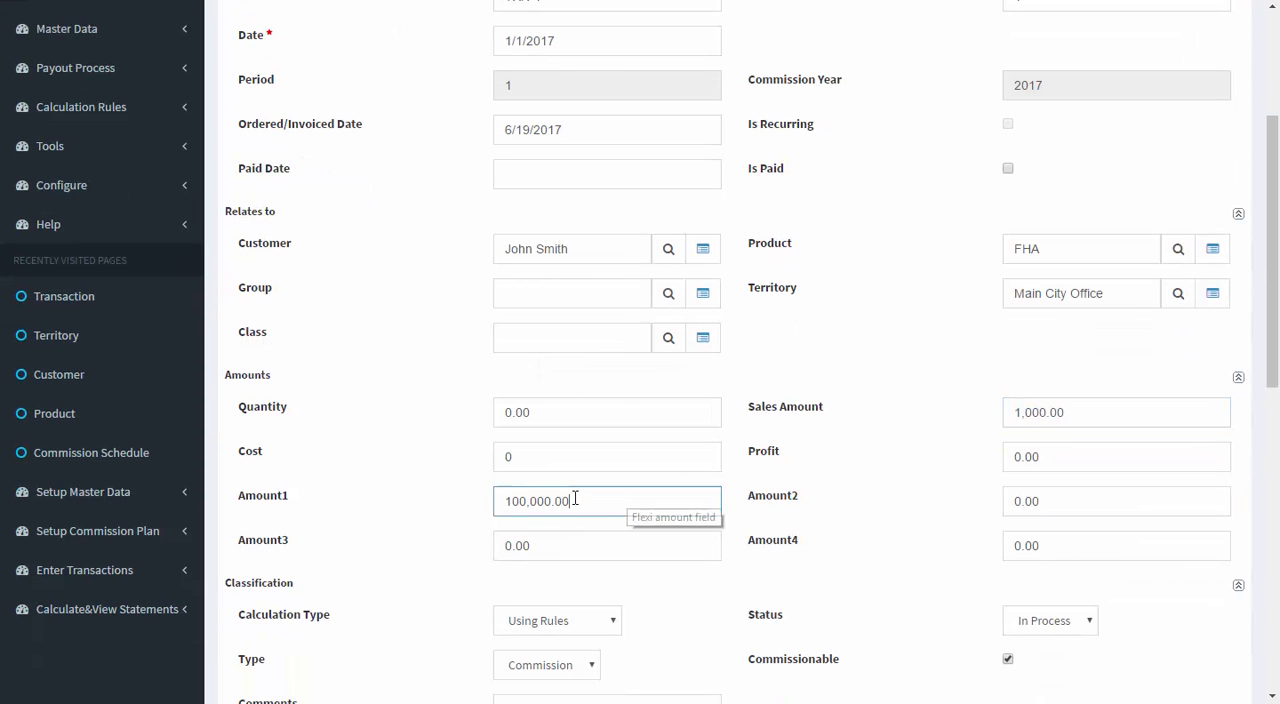
drag(621, 500, 449, 501)
scroll(846, 461, down, 1)
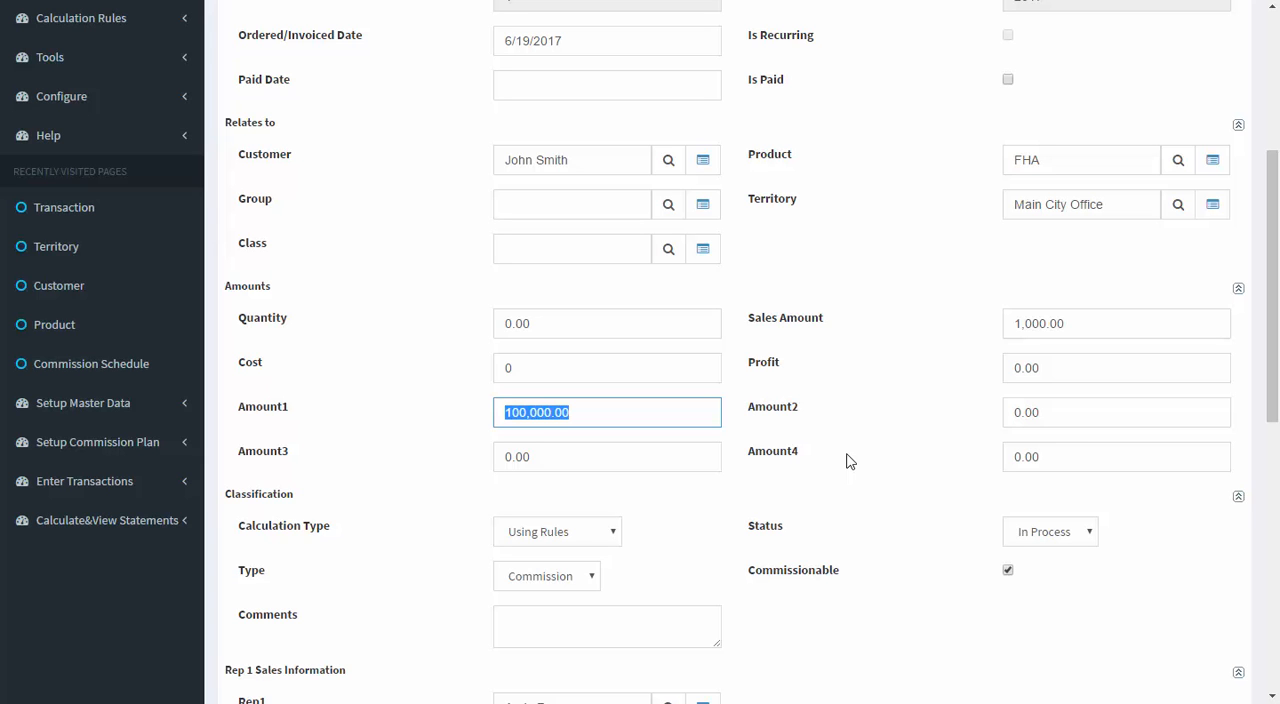
drag(1112, 204, 1008, 199)
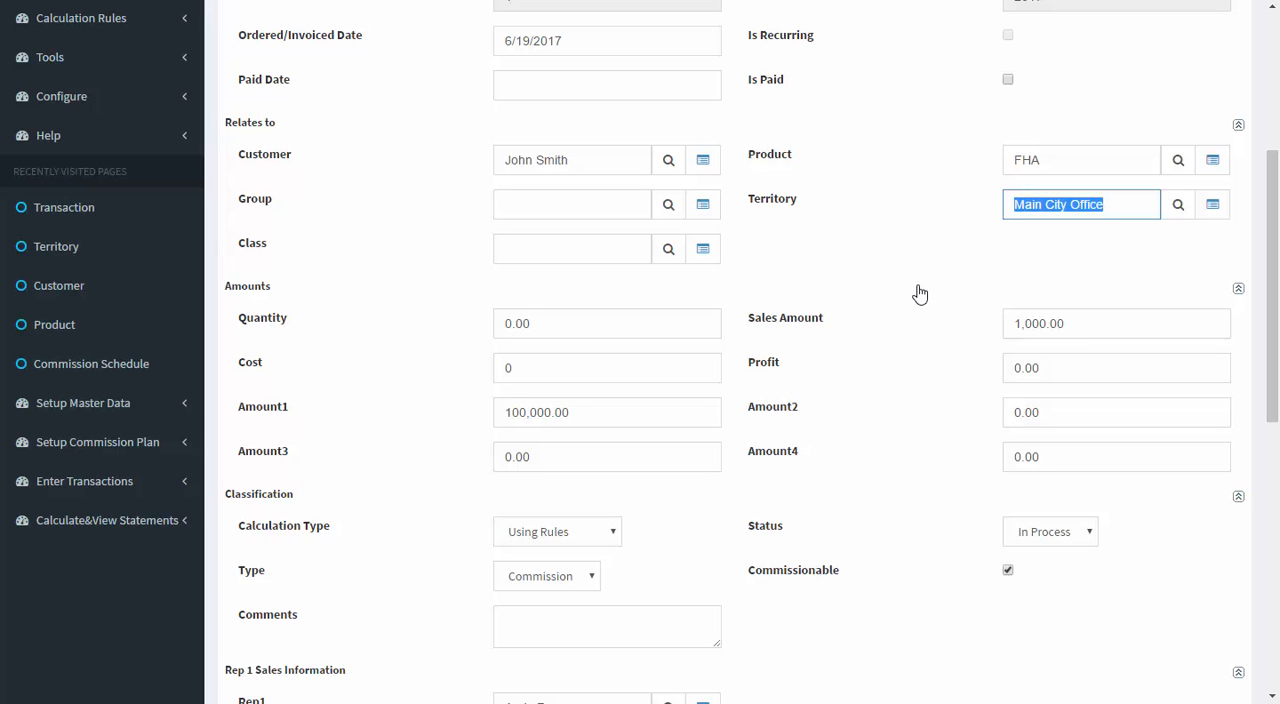
click(912, 344)
Step: Examine the assigned reps and credit percentages in the rep sales information of transaction TXN-1
scroll(912, 344, down, 5)
click(618, 265)
triple_click(541, 267)
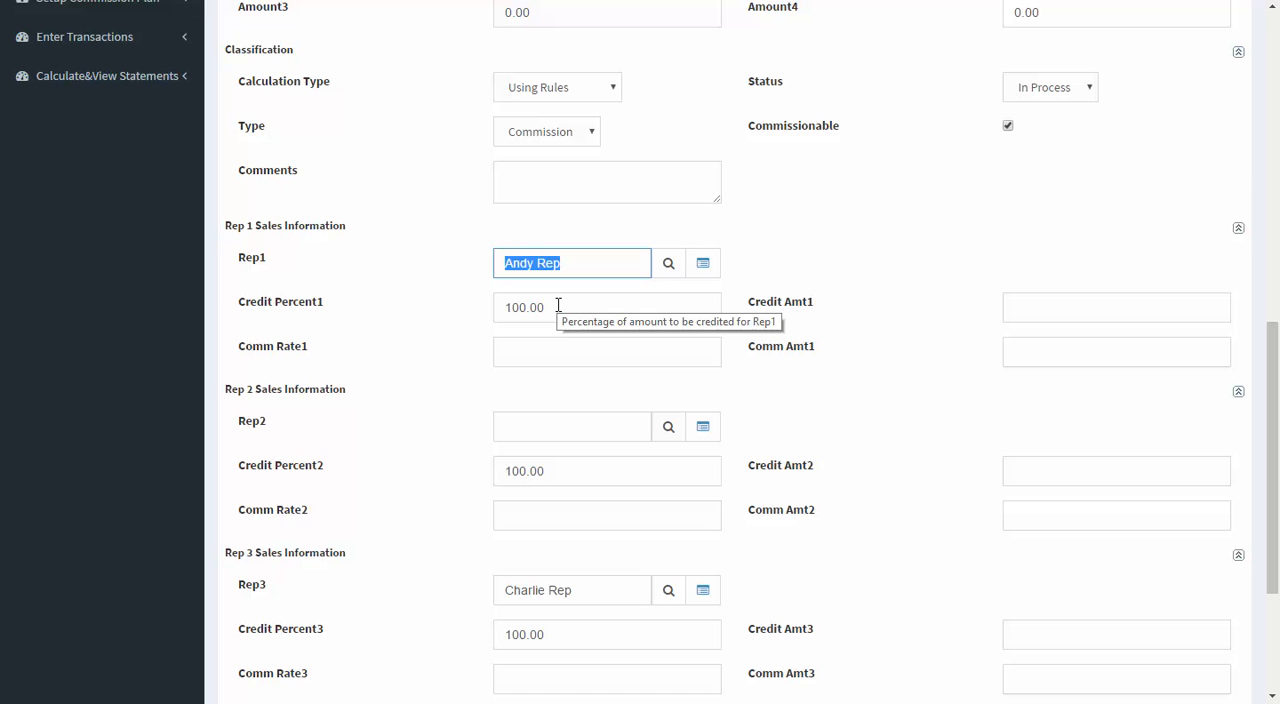
key(Tab)
scroll(895, 361, down, 1)
scroll(895, 361, down, 3)
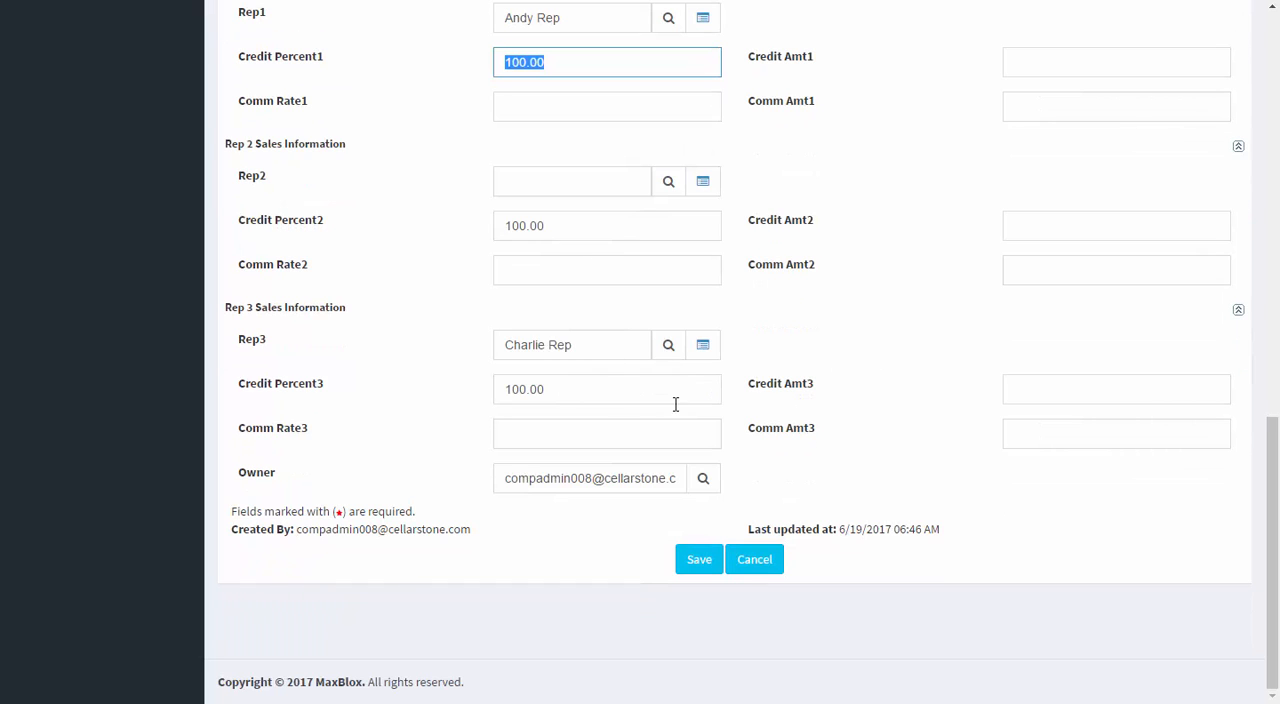
Step: Close TXN-1, open transaction TXN-2 for editing and examine its product, amounts and rep sales information
scroll(843, 354, up, 15)
click(760, 118)
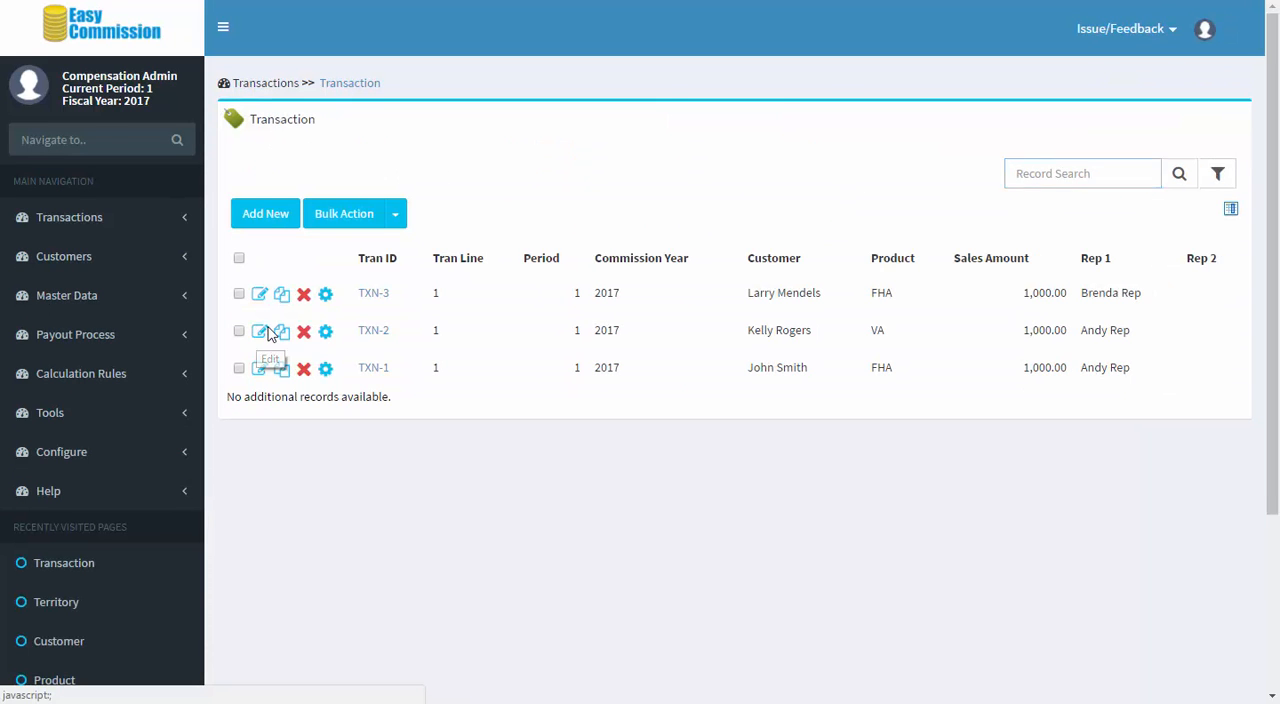
click(259, 334)
scroll(829, 363, down, 2)
double_click(1044, 344)
scroll(870, 393, down, 3)
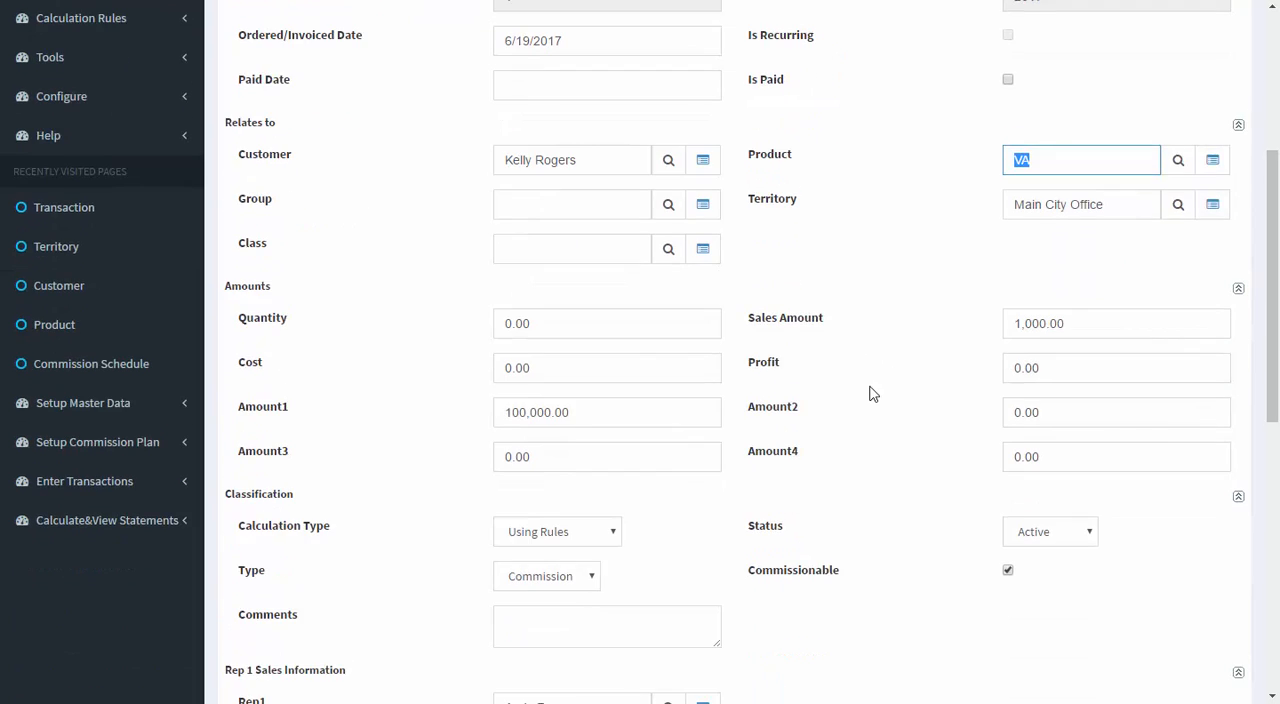
scroll(870, 393, down, 5)
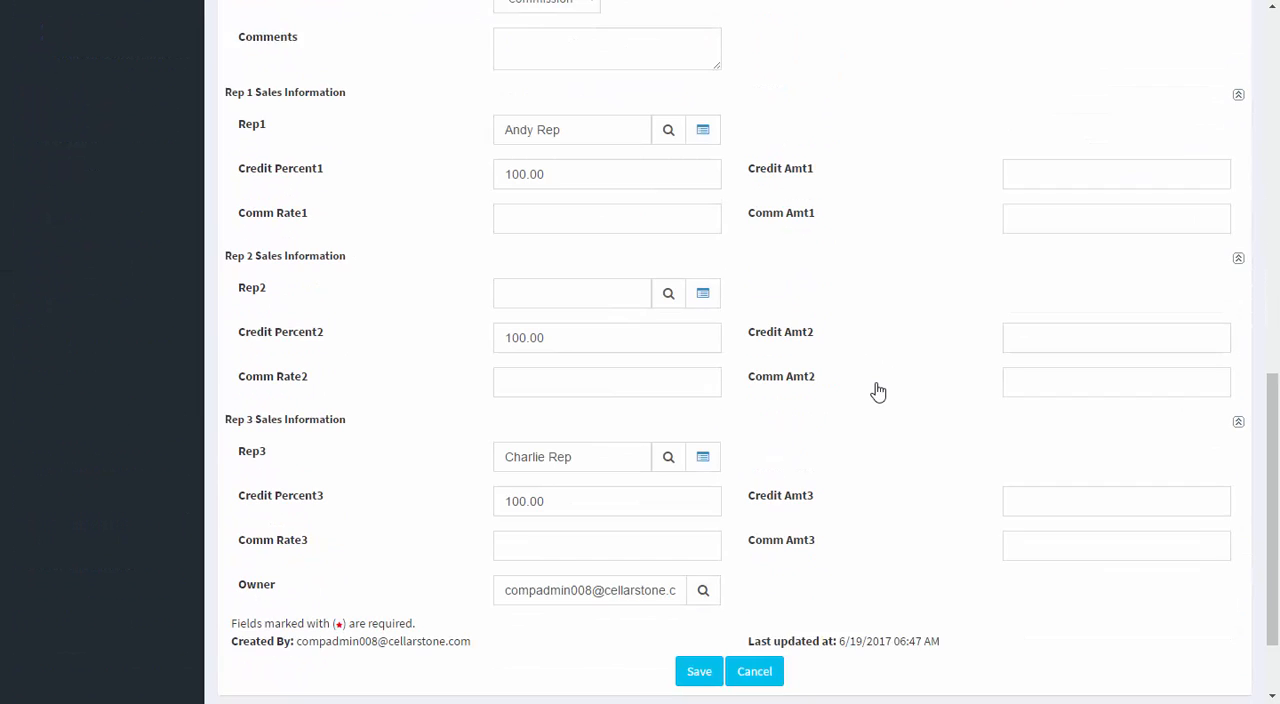
scroll(930, 366, up, 5)
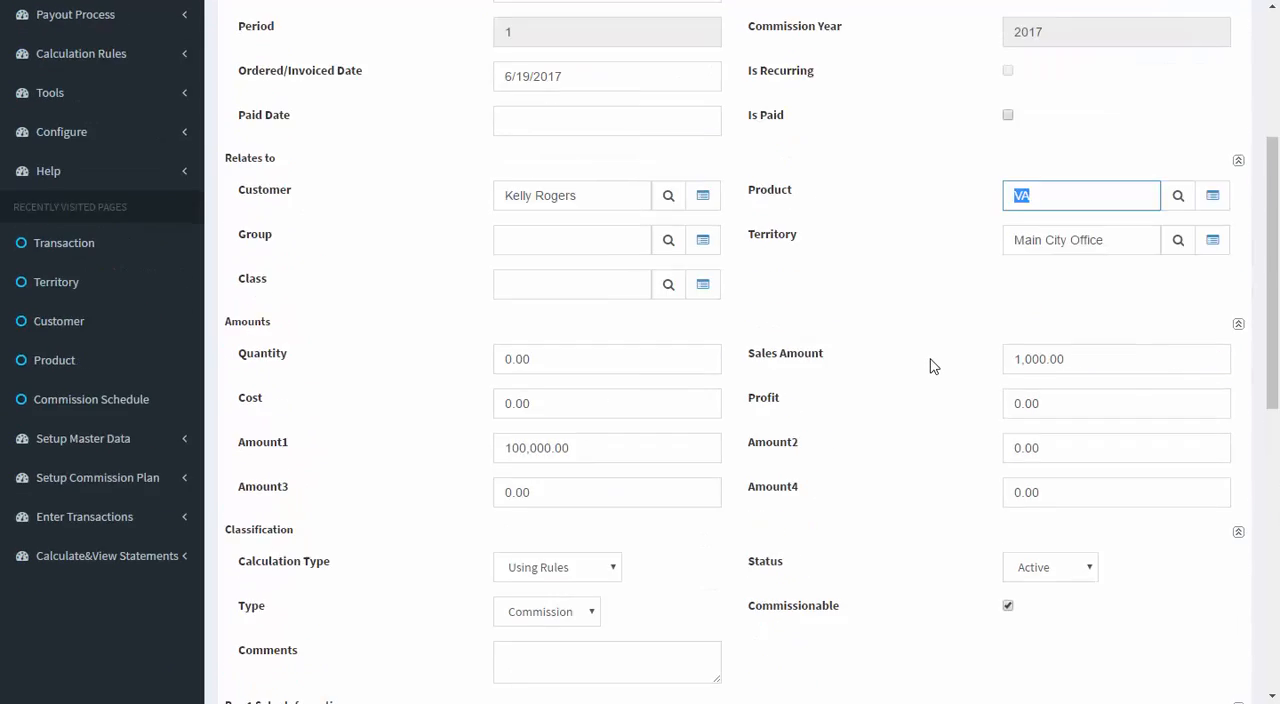
scroll(930, 366, up, 3)
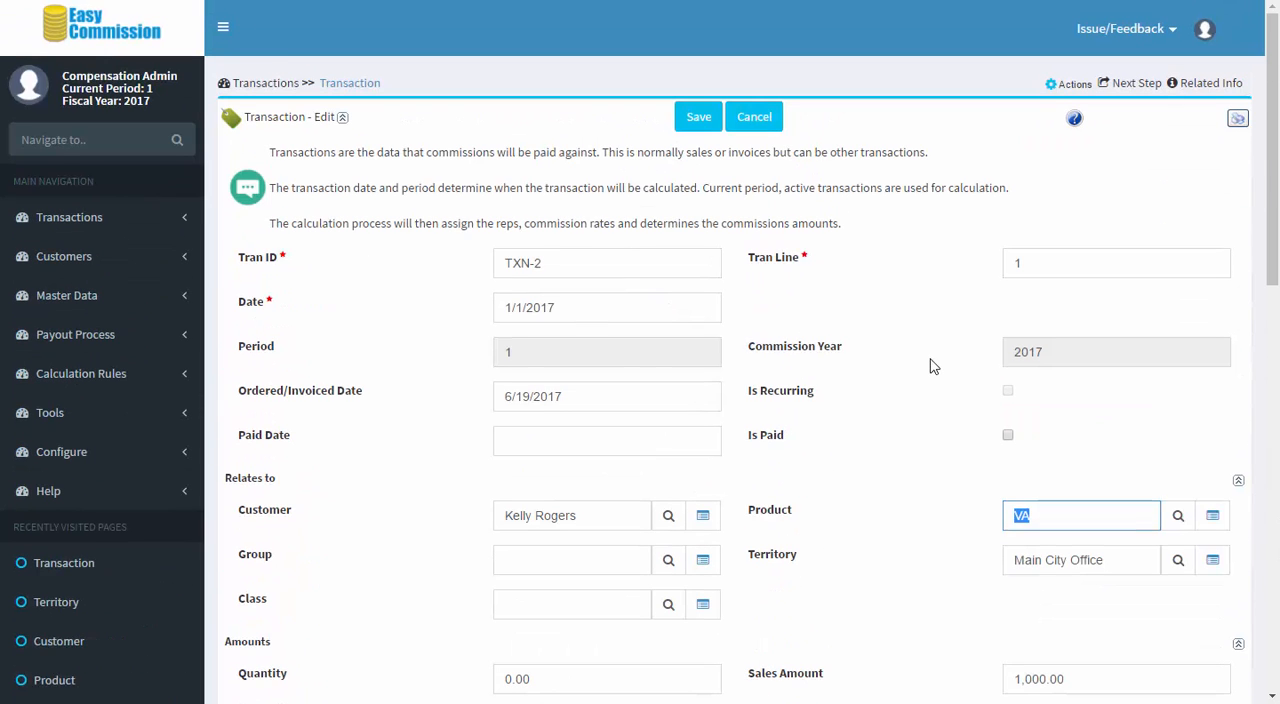
click(328, 83)
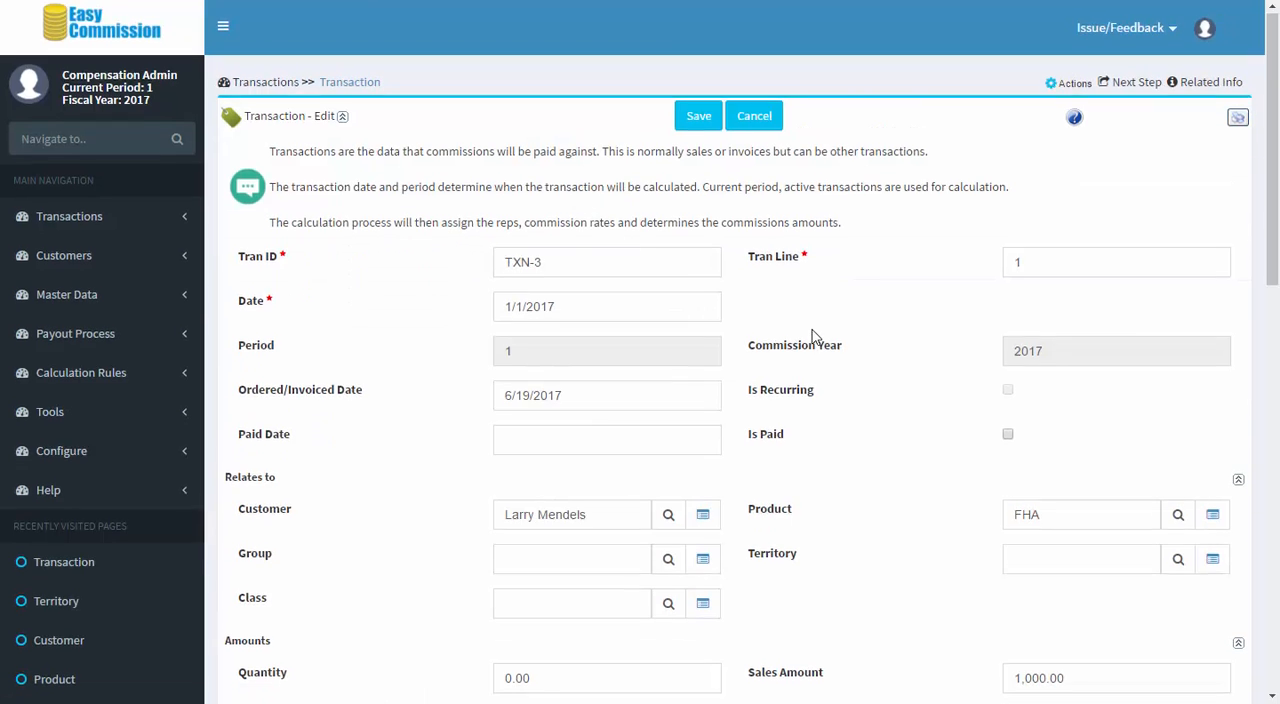
Step: Open transaction TXN-3 and examine its product, amounts, assigned Rep1 and Credit Percent1
scroll(1050, 429, down, 1)
double_click(1050, 427)
scroll(905, 410, down, 4)
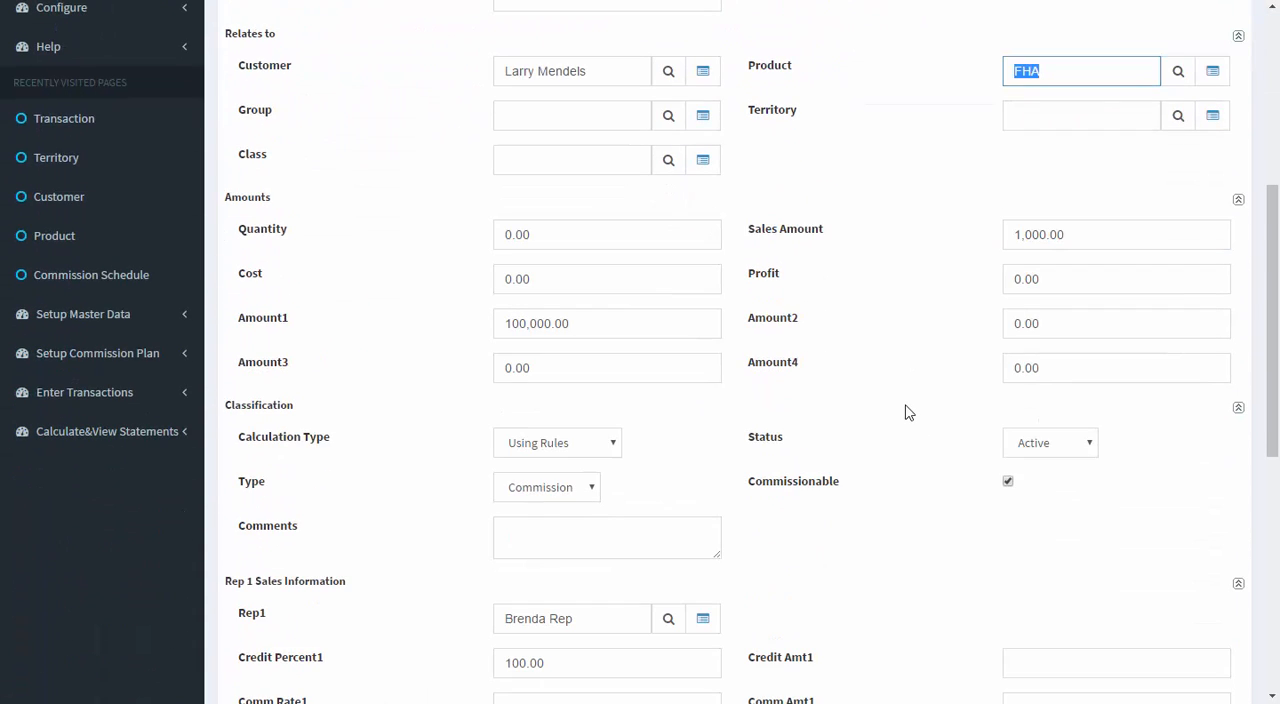
scroll(908, 413, down, 6)
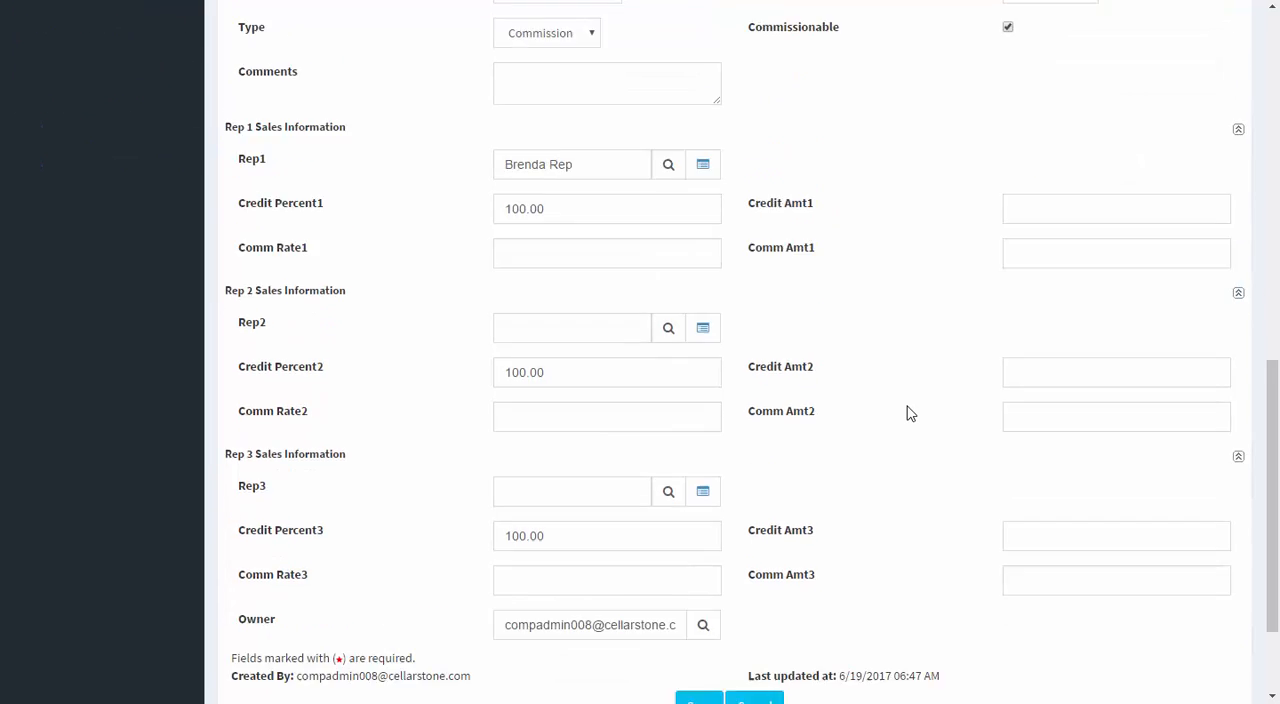
click(514, 86)
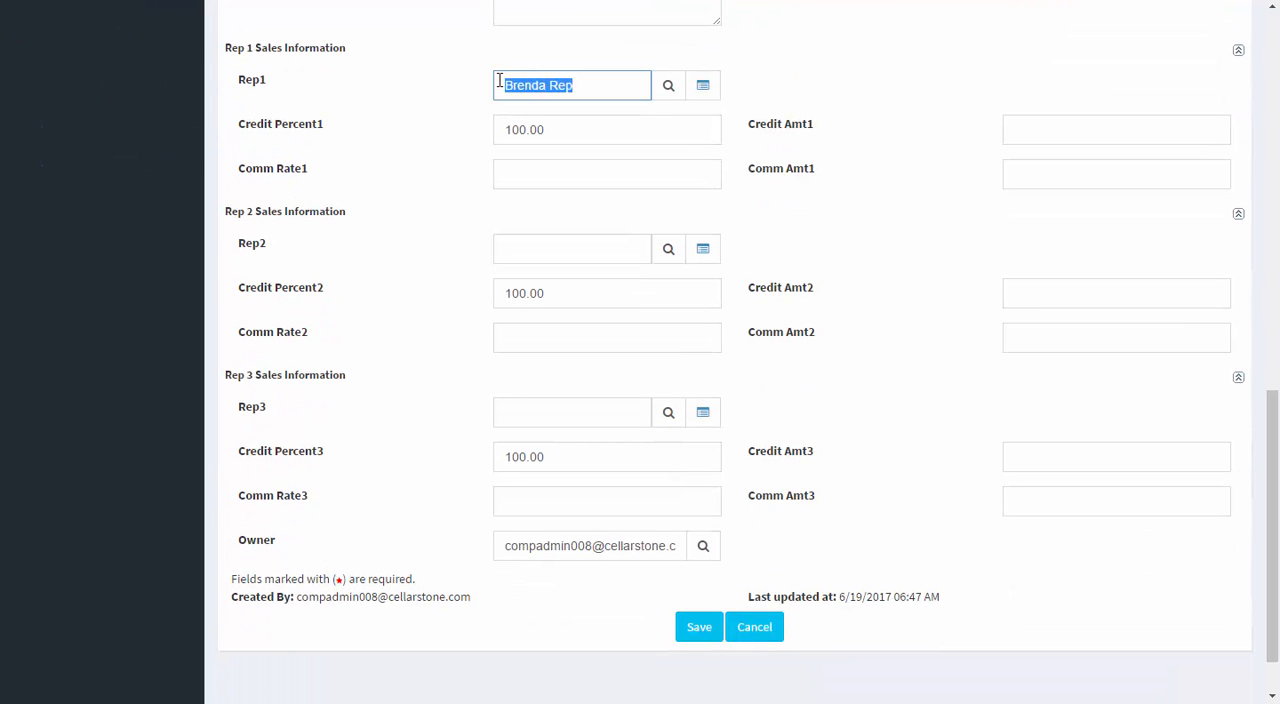
click(557, 127)
scroll(858, 226, up, 11)
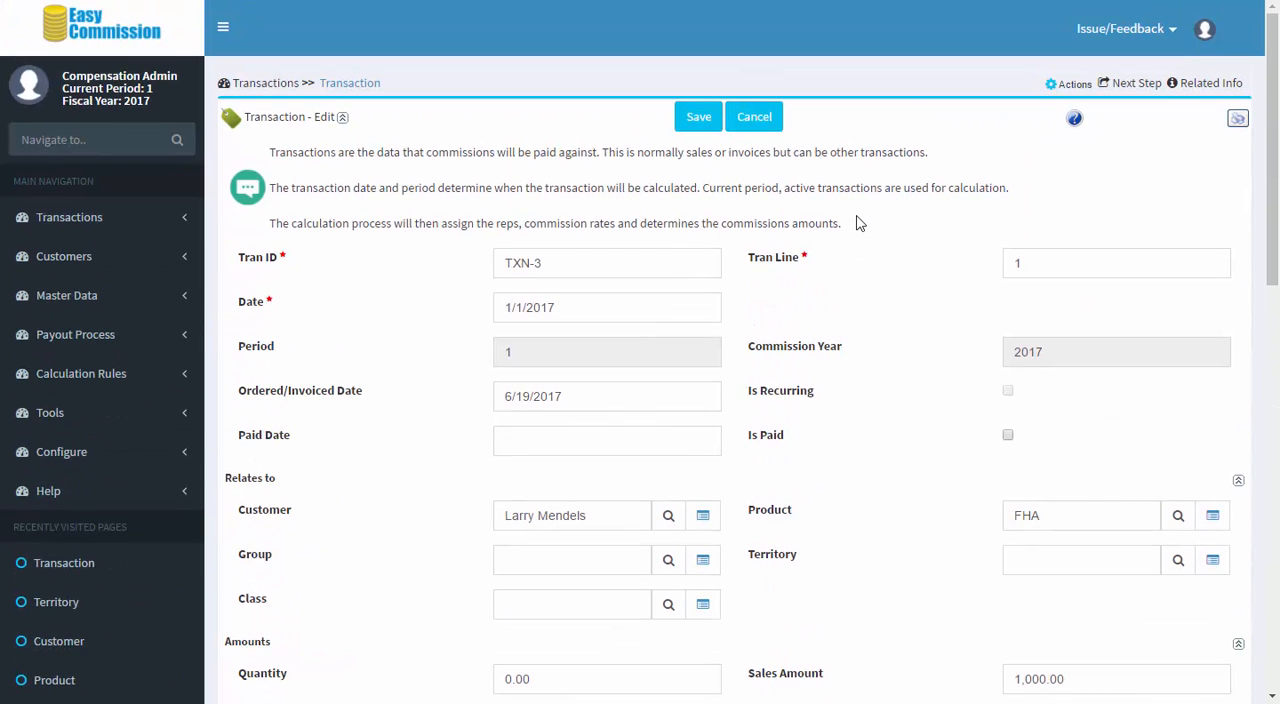
Step: From the home page's commission plans, open Loan Officer Plan A and examine its plan details
click(127, 36)
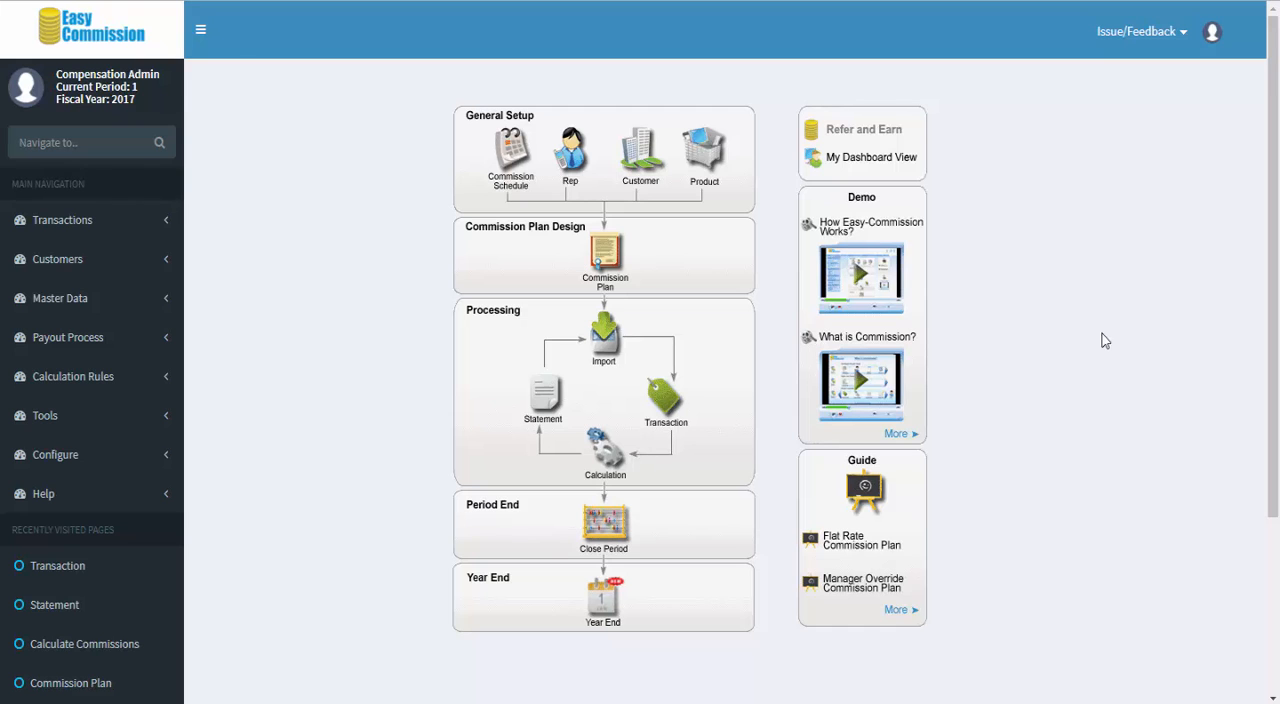
click(608, 268)
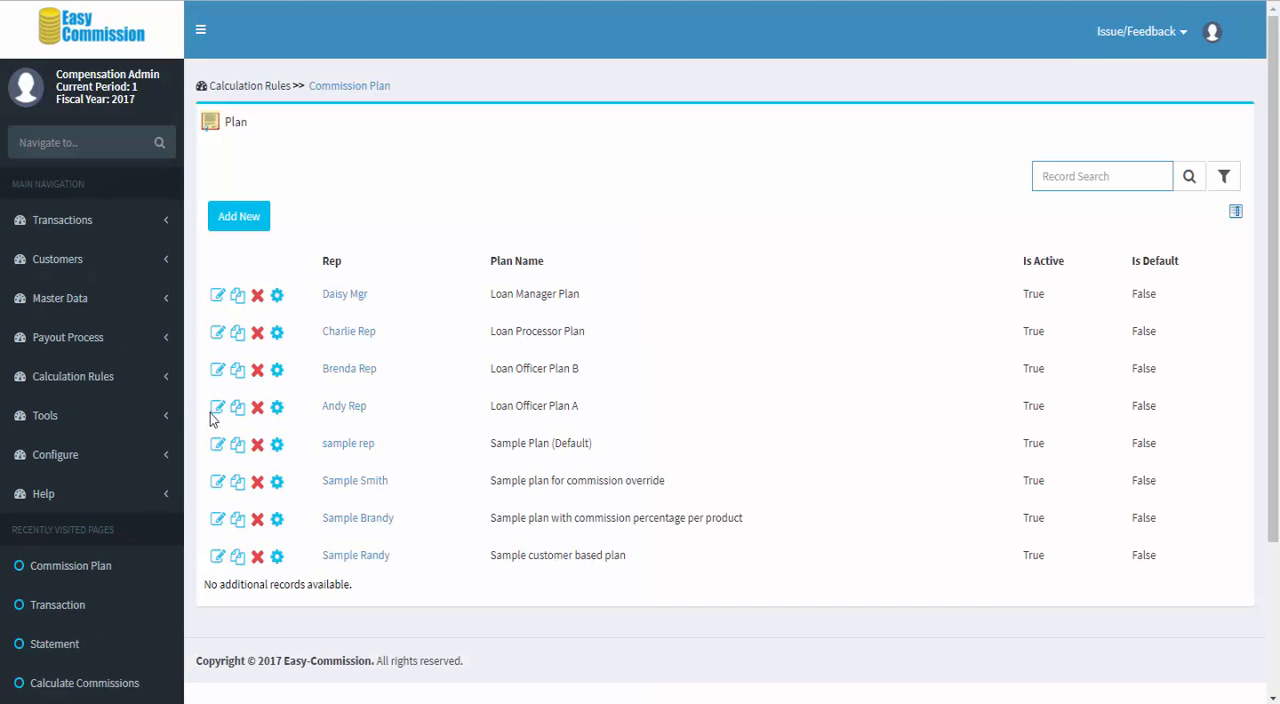
click(214, 410)
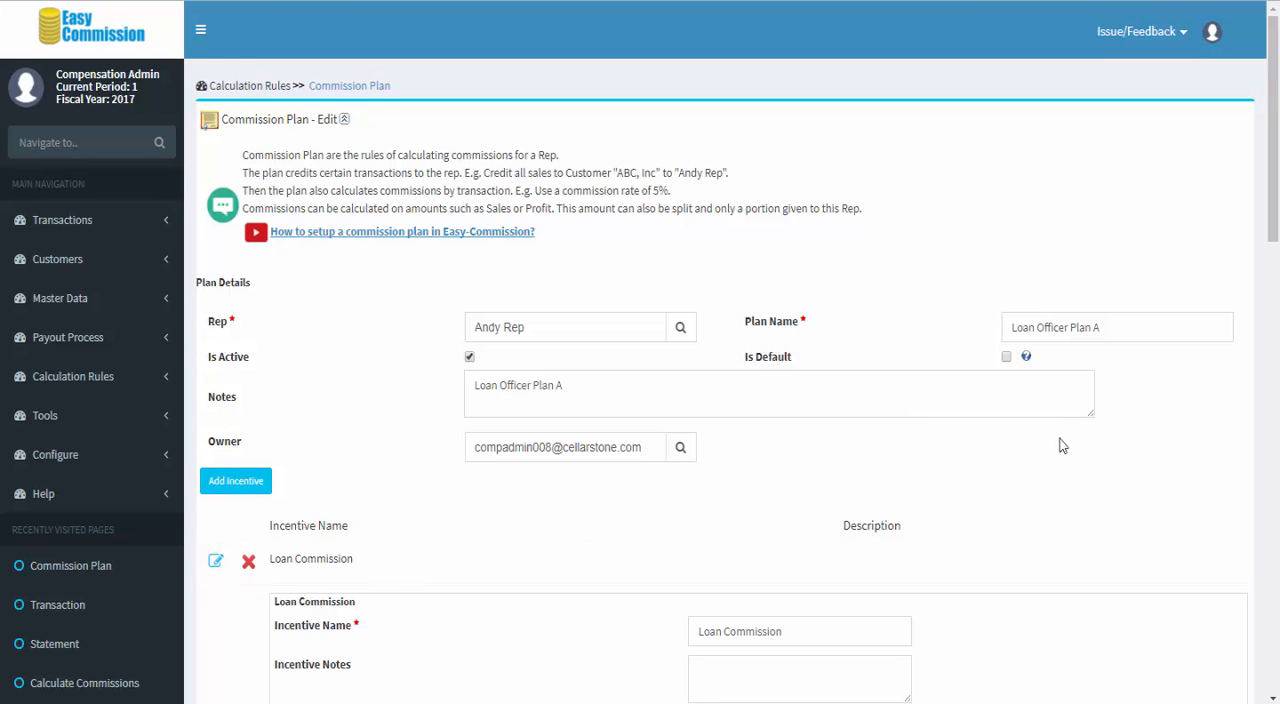
scroll(1062, 445, down, 1)
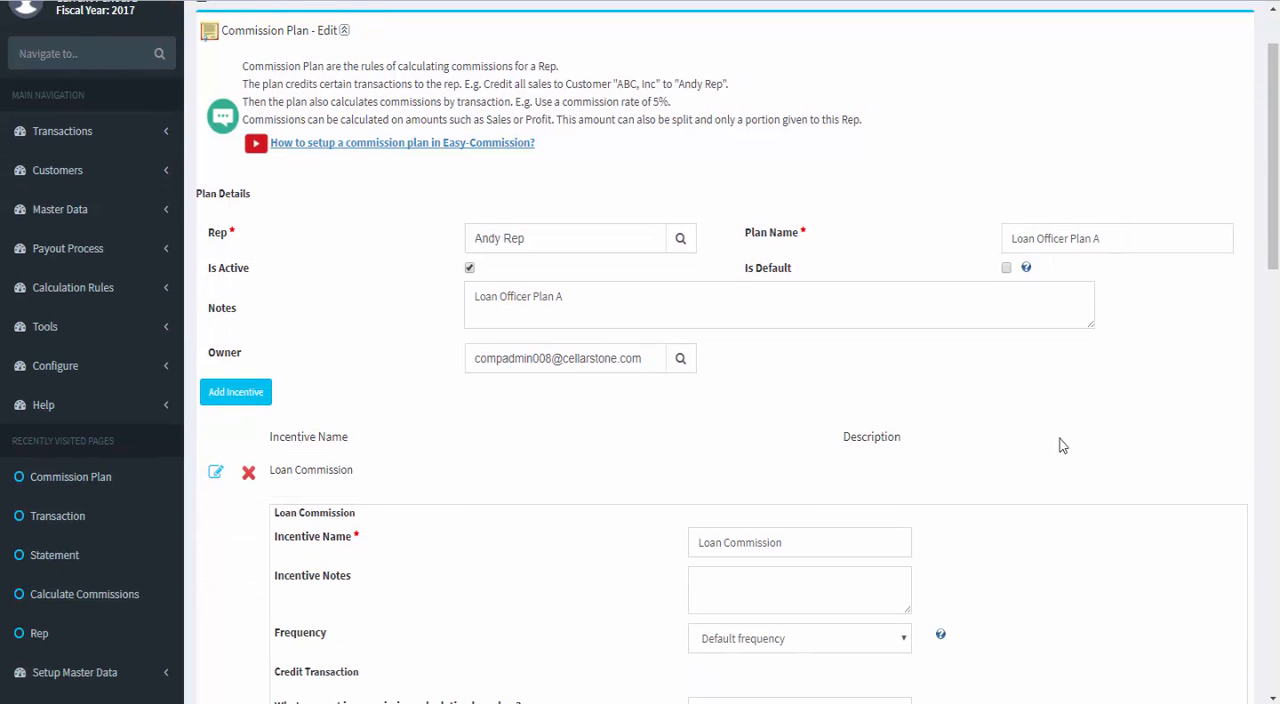
scroll(1062, 445, down, 2)
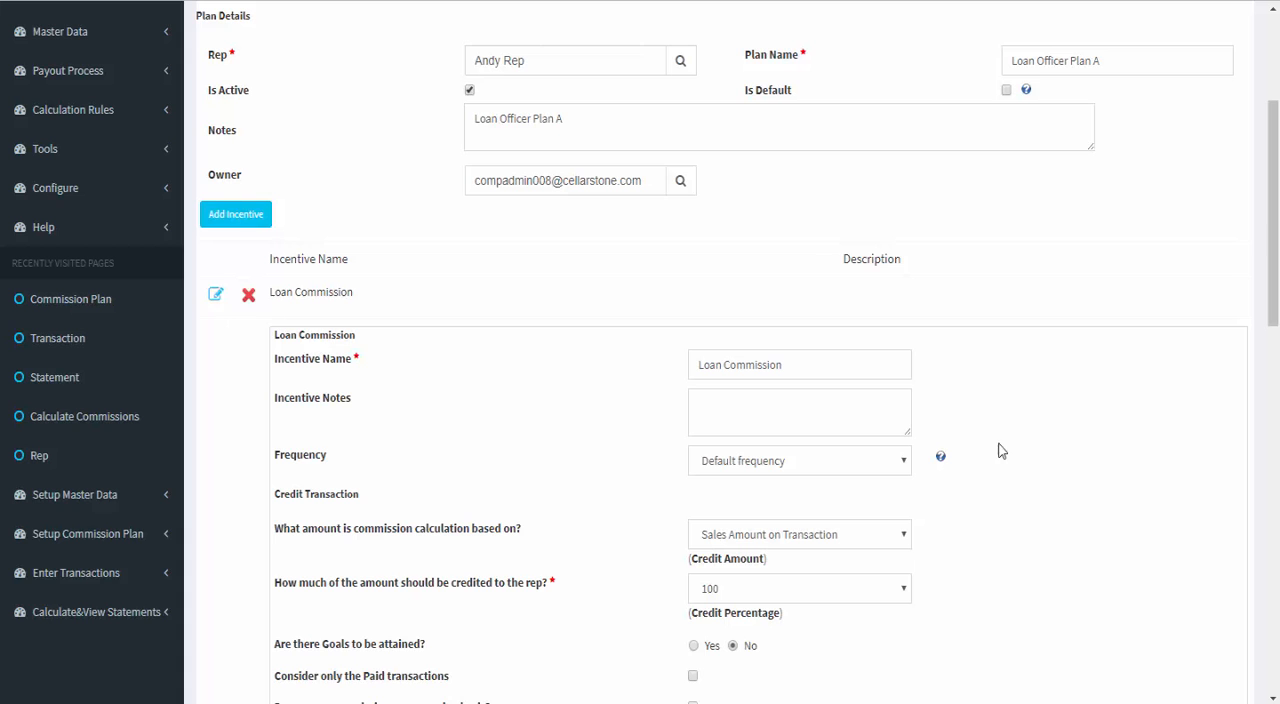
Step: Examine the available credit amount and credit percentage options in Loan Officer Plan A's Loan Commission incentive
click(906, 538)
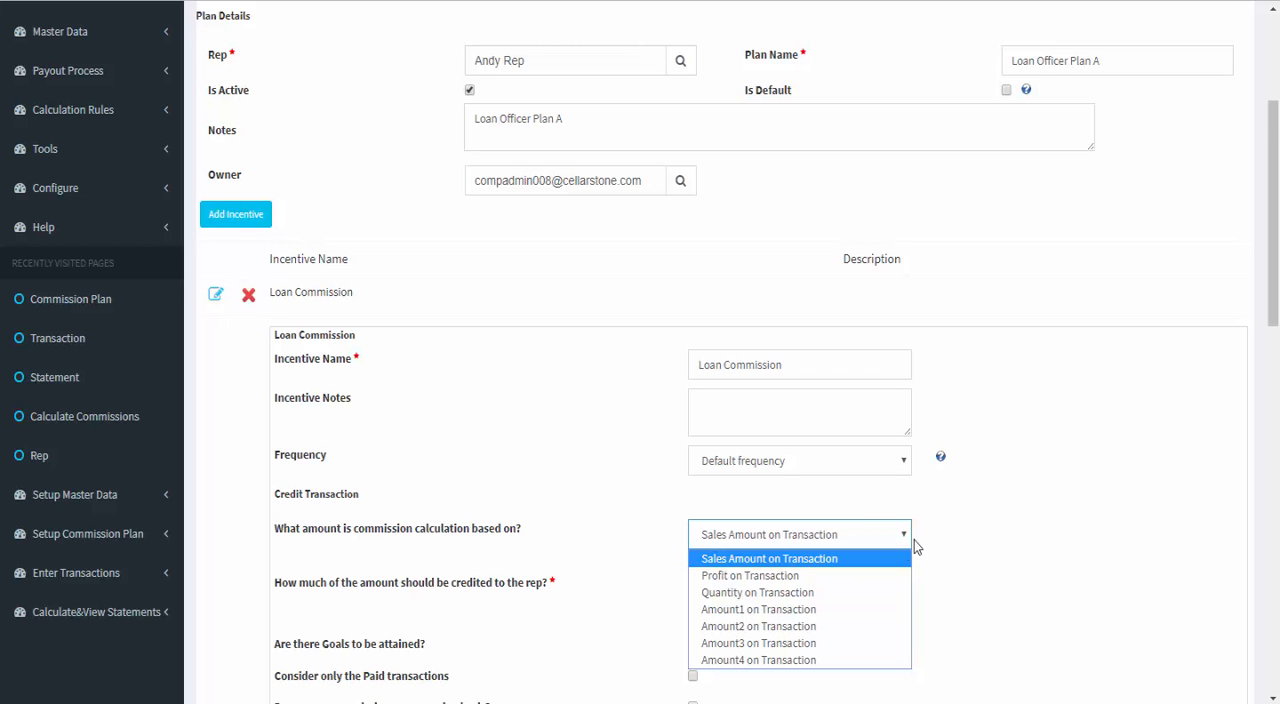
click(960, 515)
scroll(924, 561, down, 1)
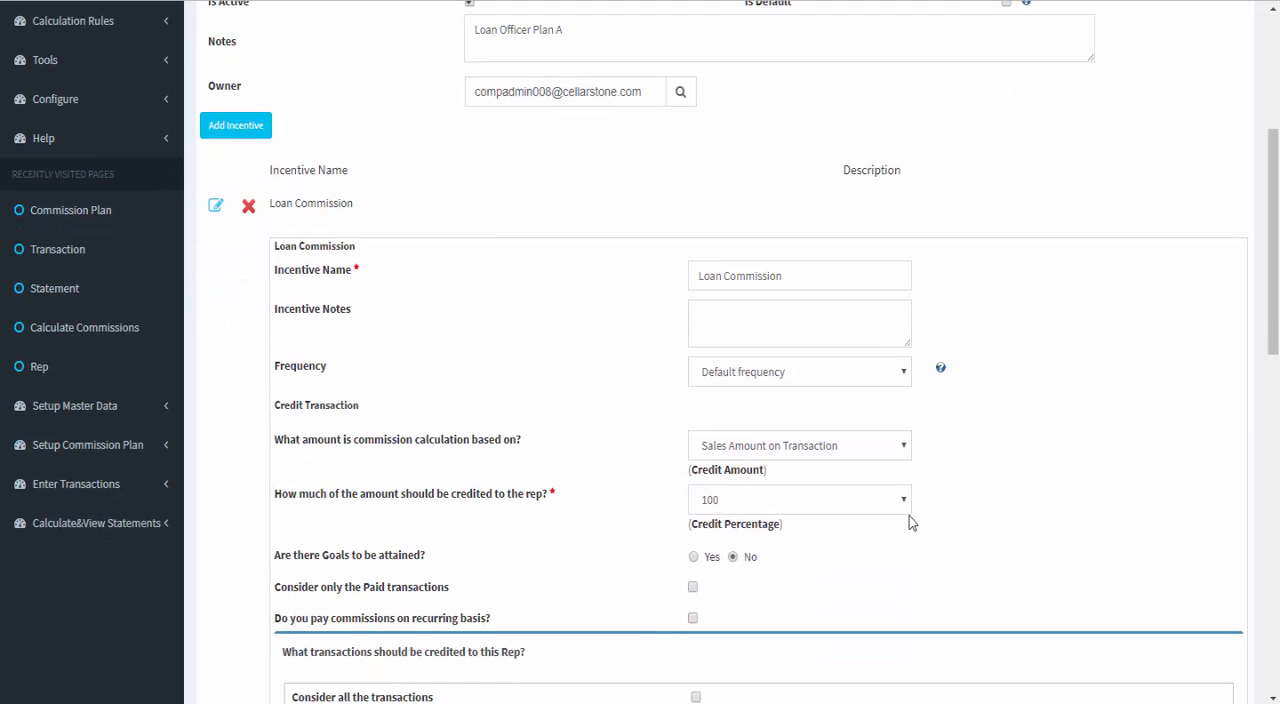
click(910, 515)
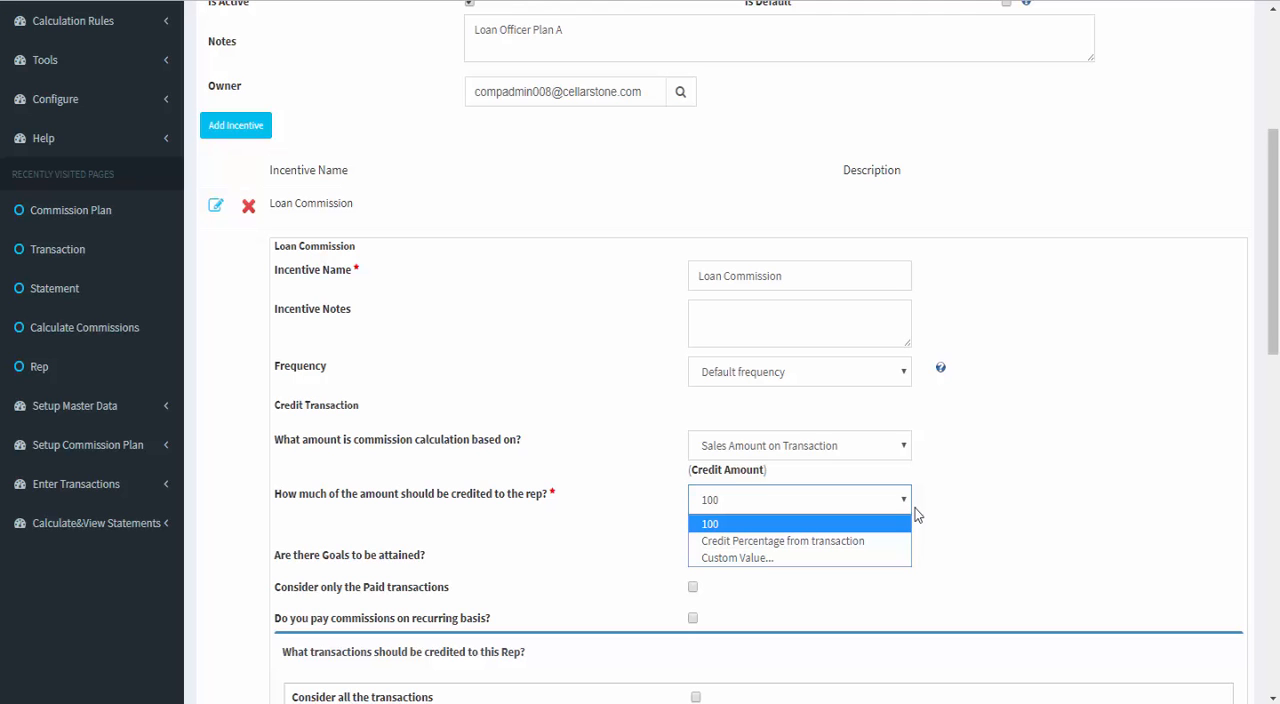
click(985, 492)
Step: Examine Loan Officer Plan A's transaction crediting filters, commission rate type and product commission percentages, and return to the plan list
scroll(966, 480, down, 1)
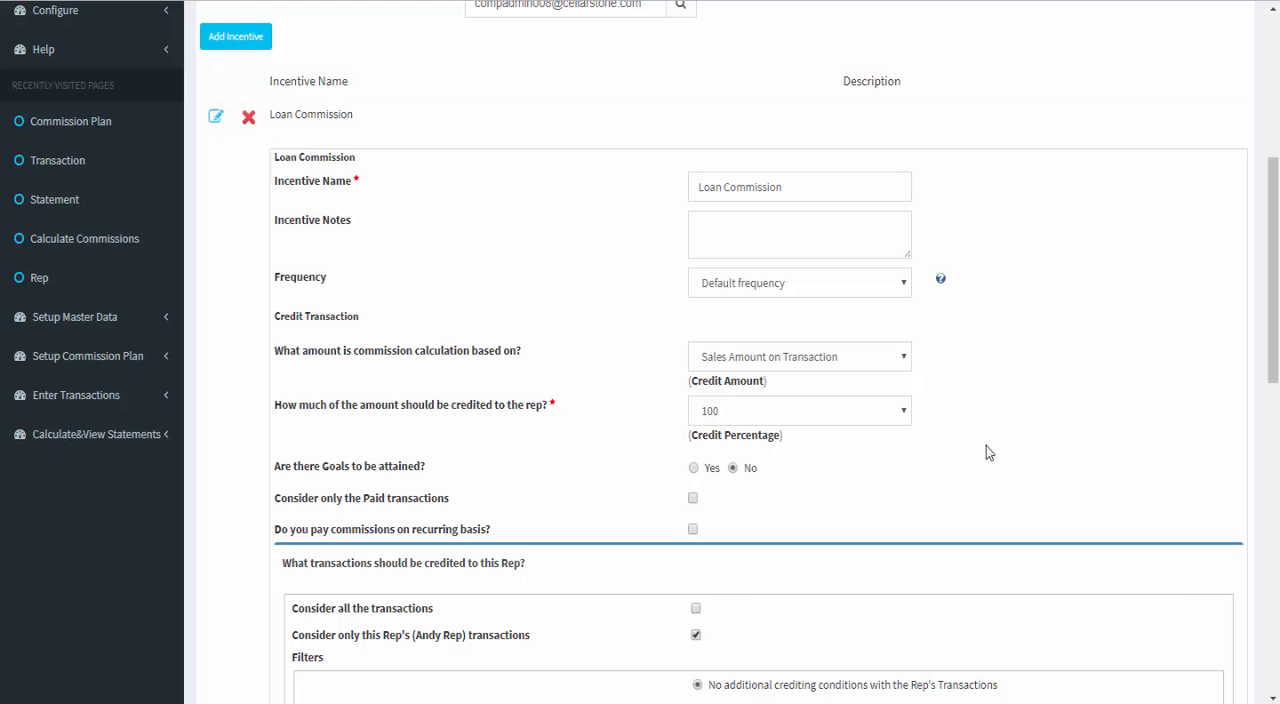
scroll(986, 453, down, 2)
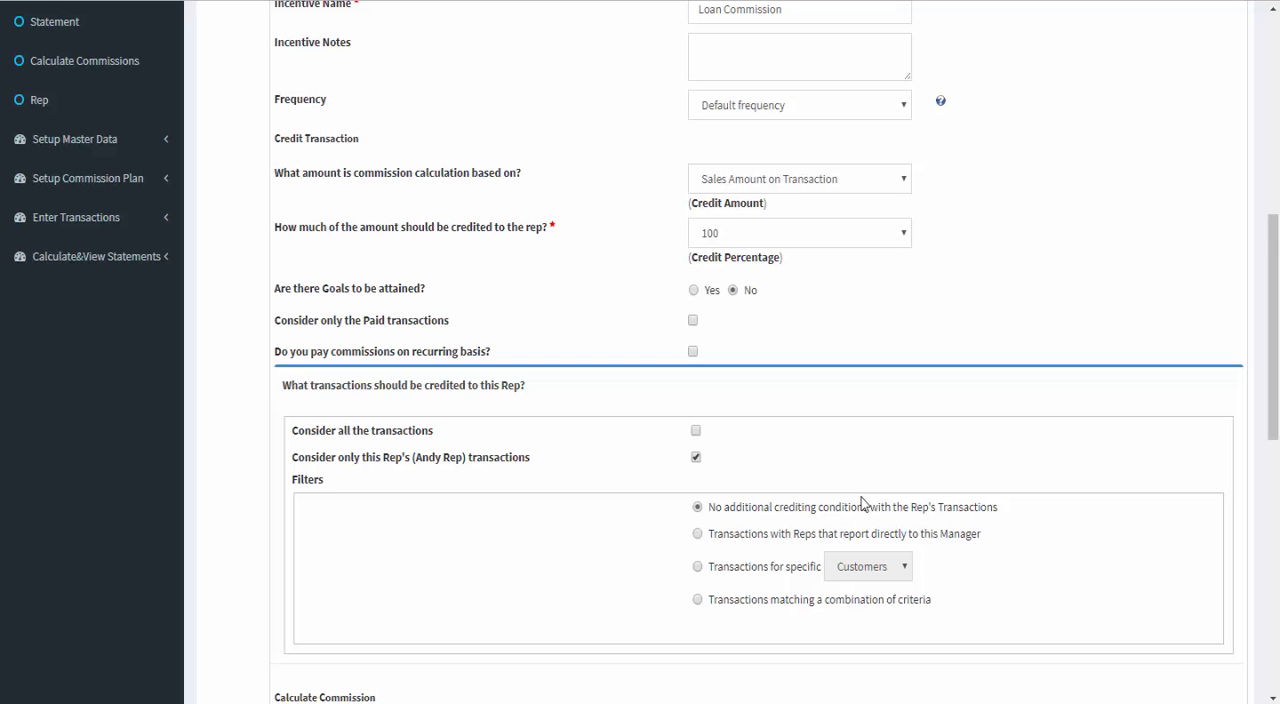
scroll(861, 497, down, 3)
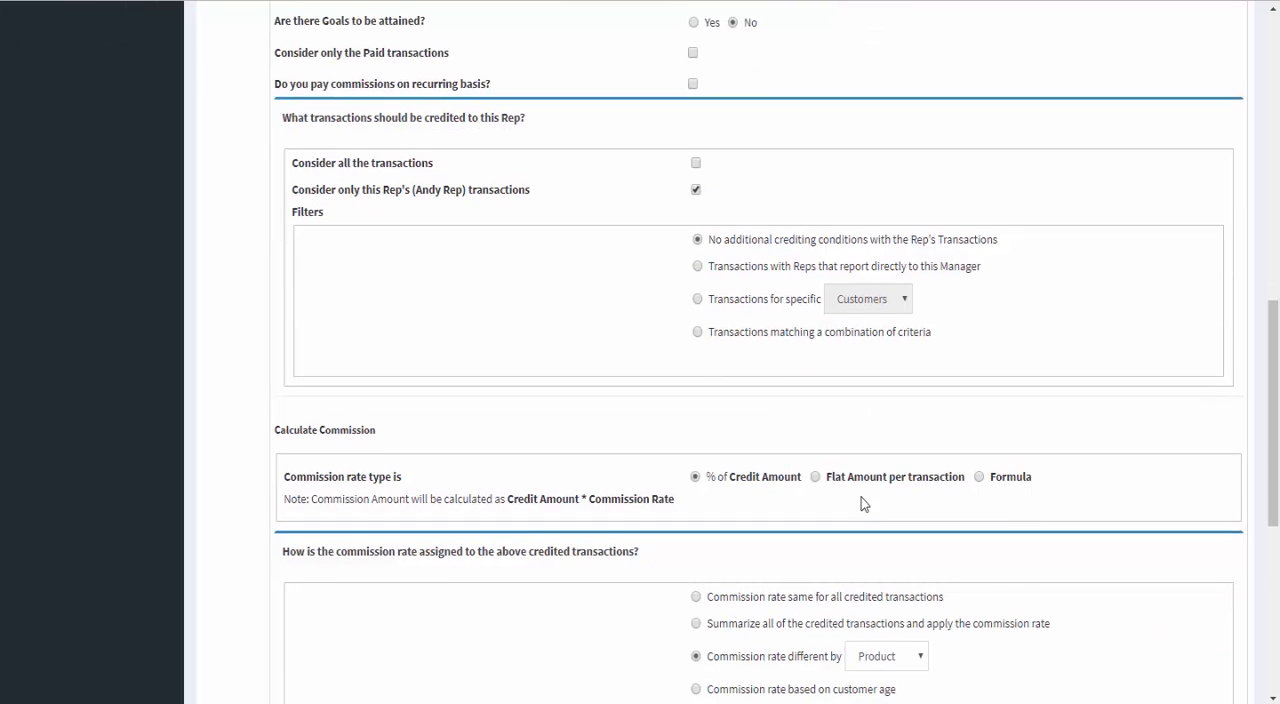
scroll(861, 497, down, 1)
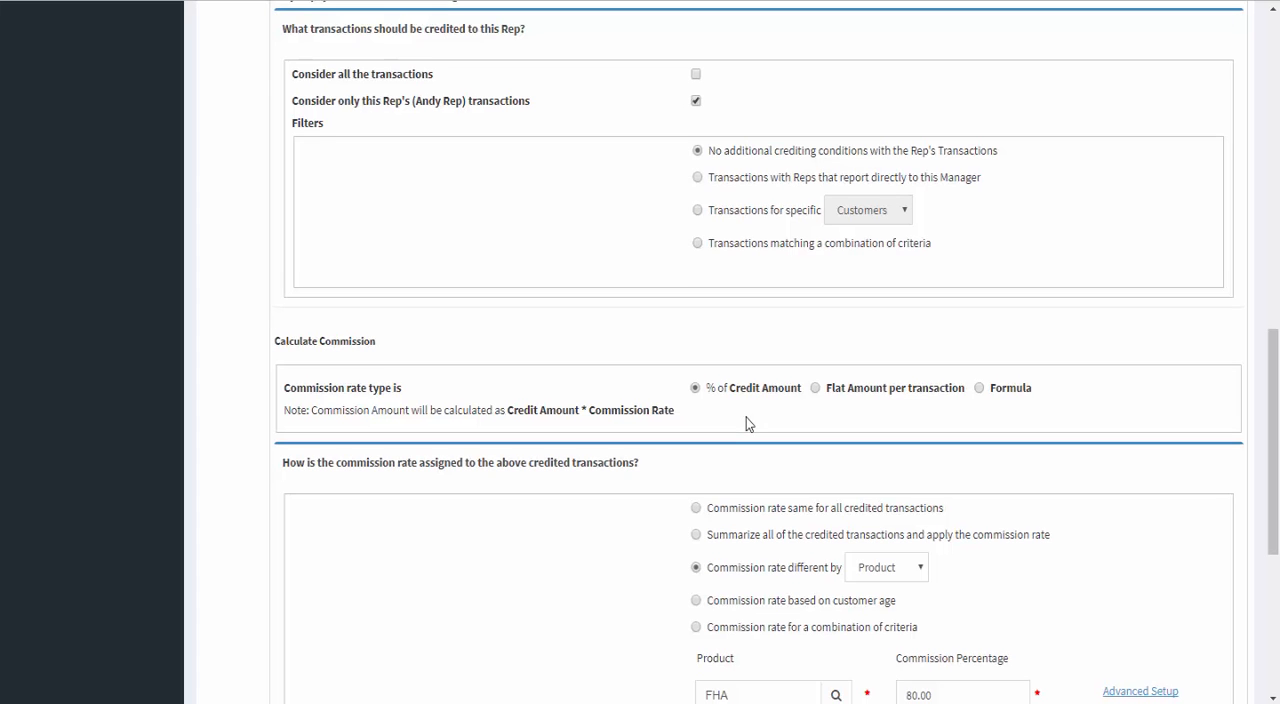
scroll(746, 424, down, 3)
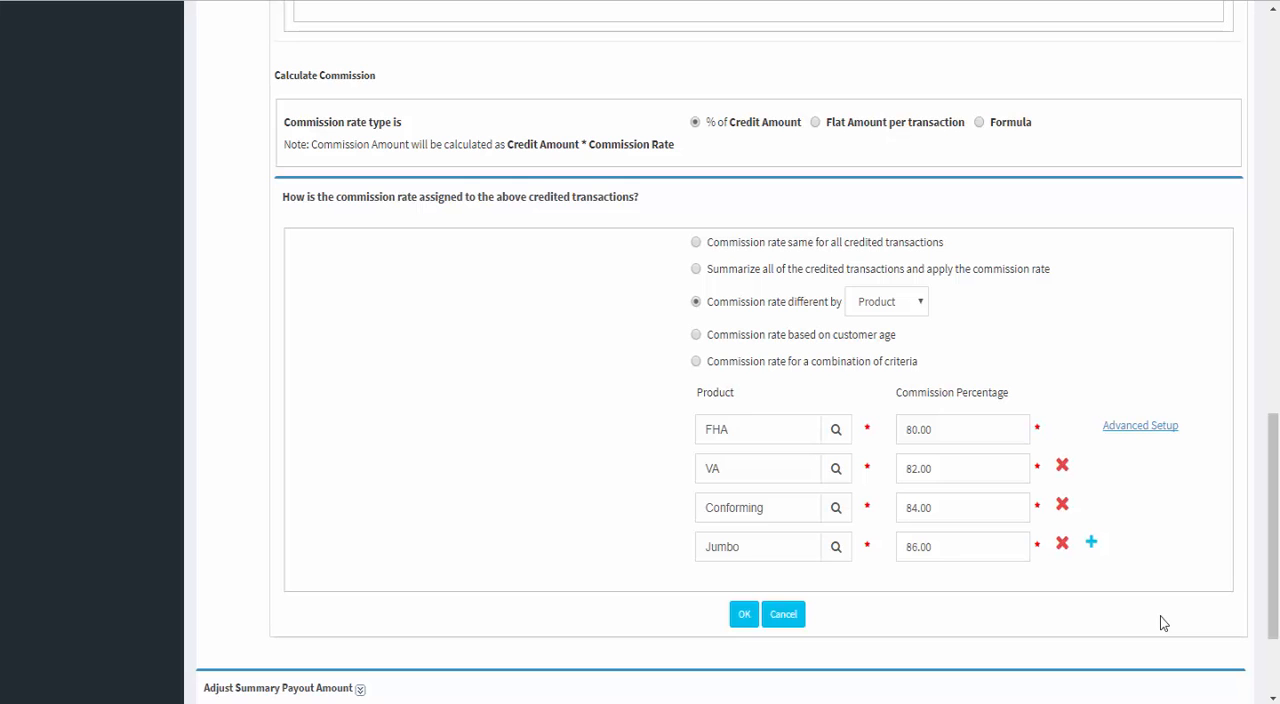
scroll(1160, 615, down, 1)
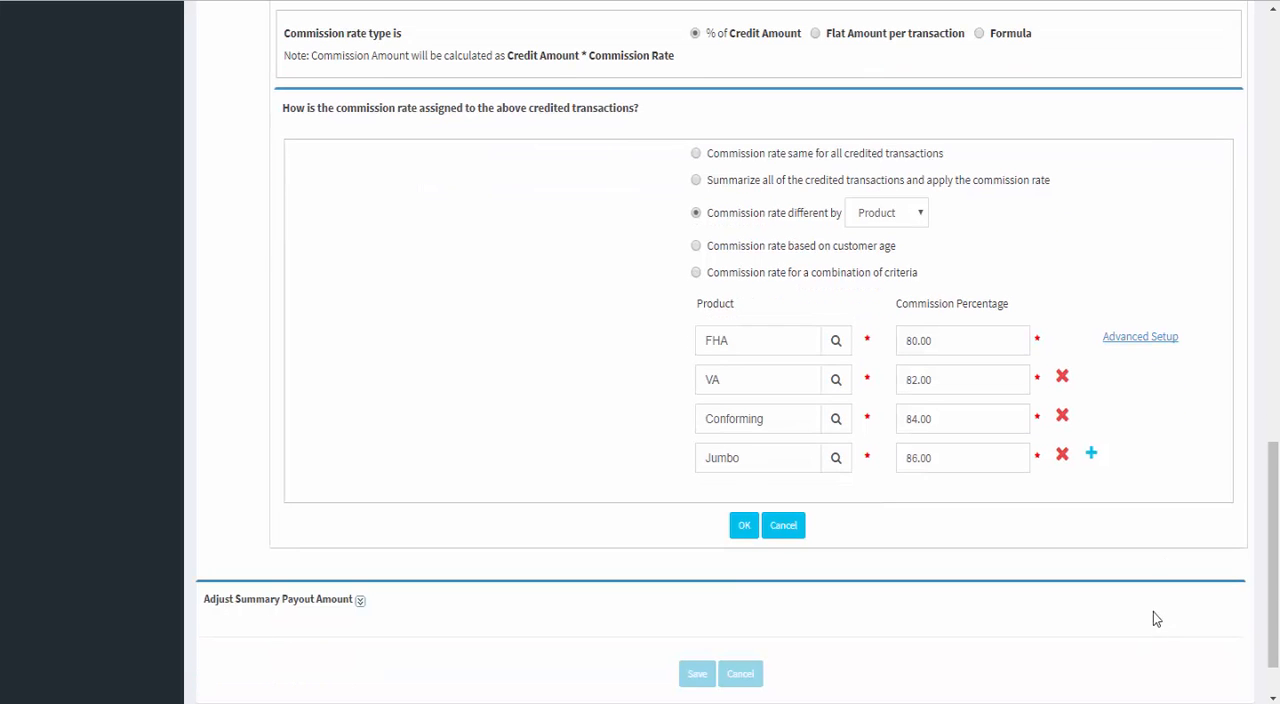
scroll(1144, 604, up, 13)
scroll(1145, 611, up, 2)
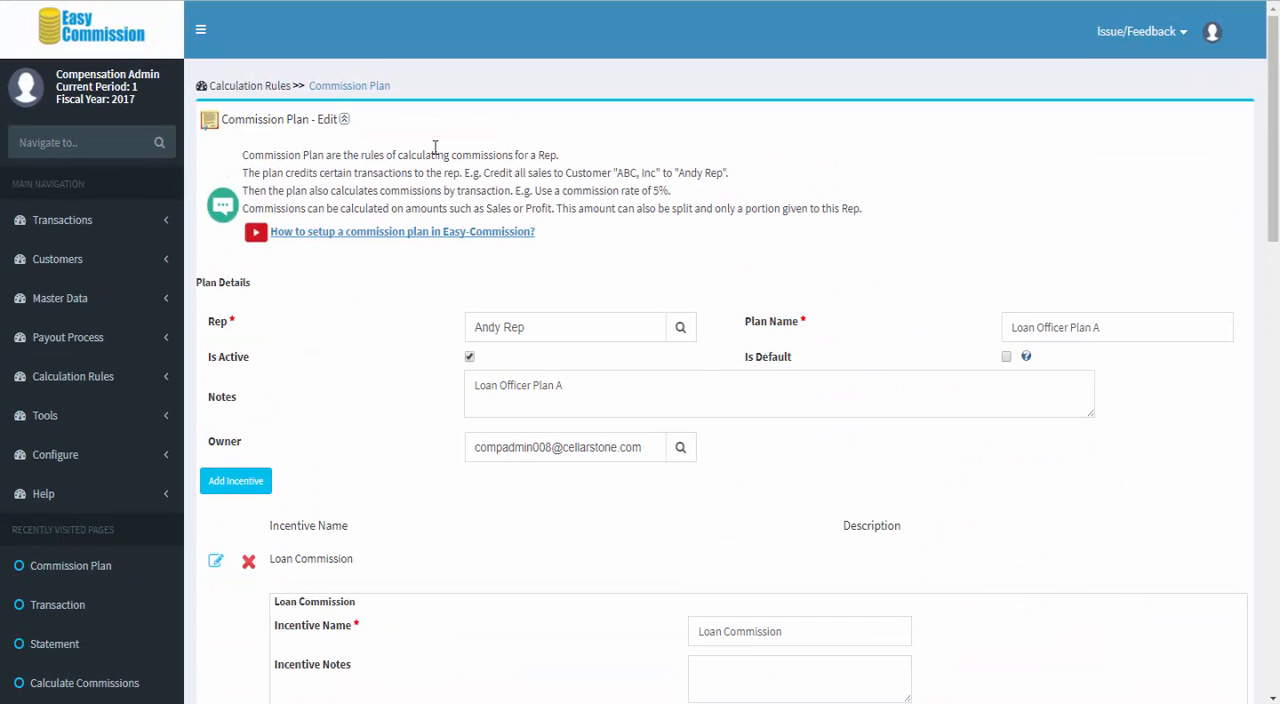
click(384, 88)
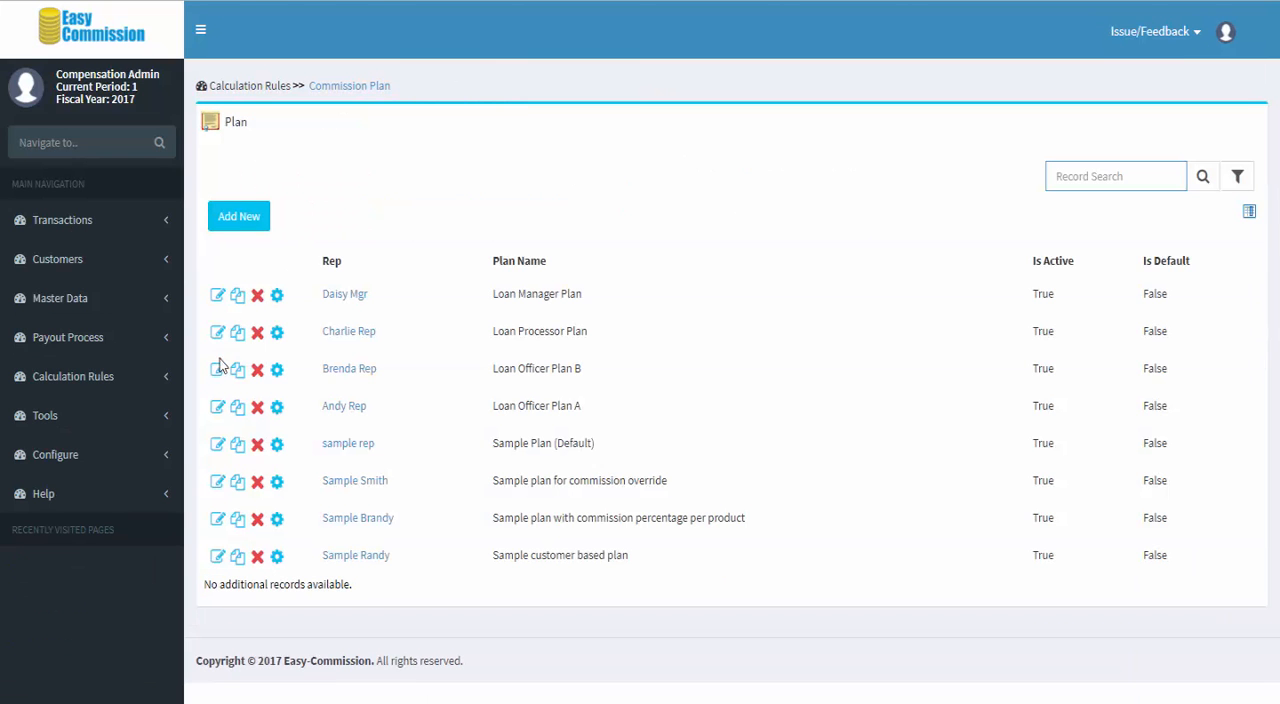
Step: Open Loan Officer Plan B and examine the commission percentages assigned to each product
click(219, 373)
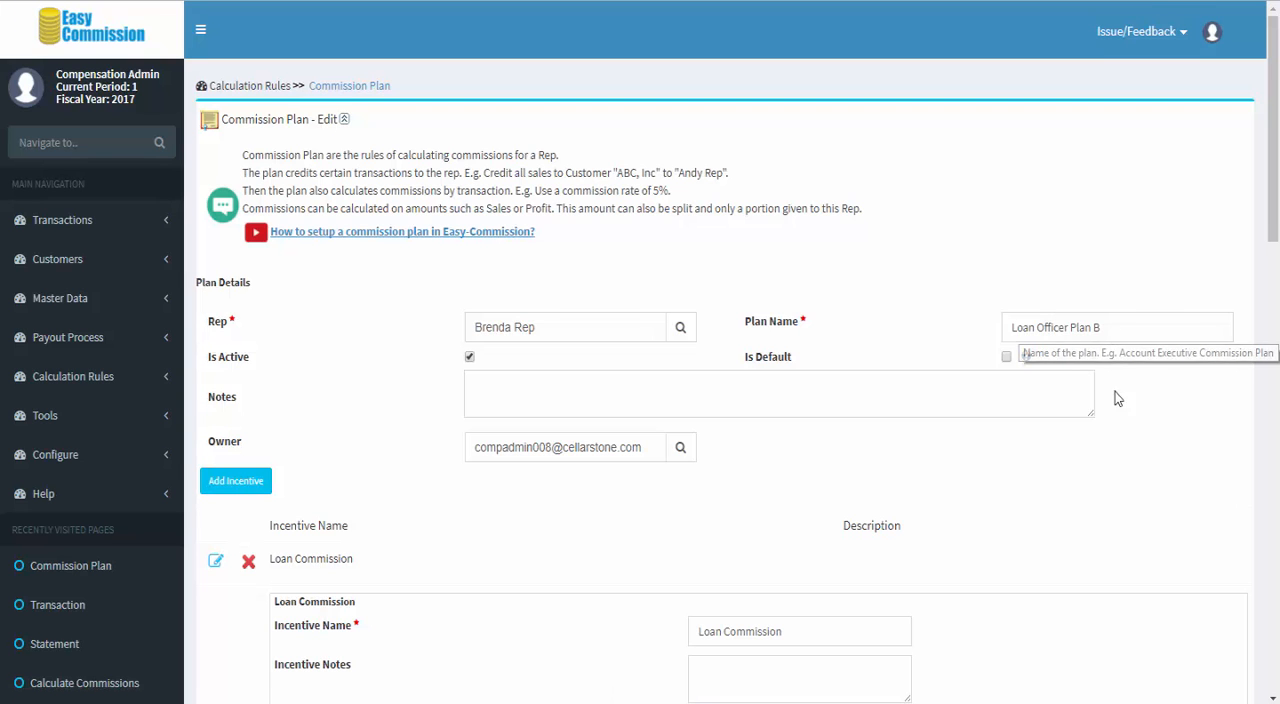
scroll(1065, 419, down, 1)
scroll(1045, 416, down, 5)
scroll(1040, 414, down, 7)
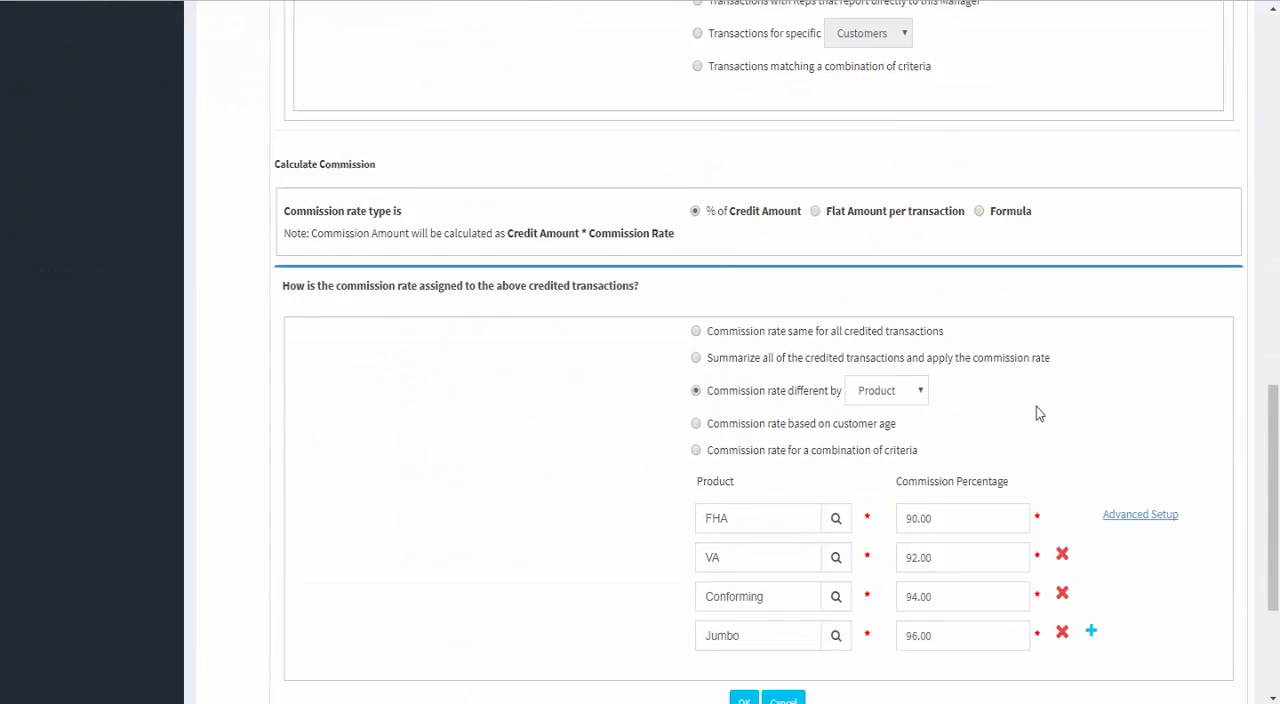
scroll(1037, 413, down, 3)
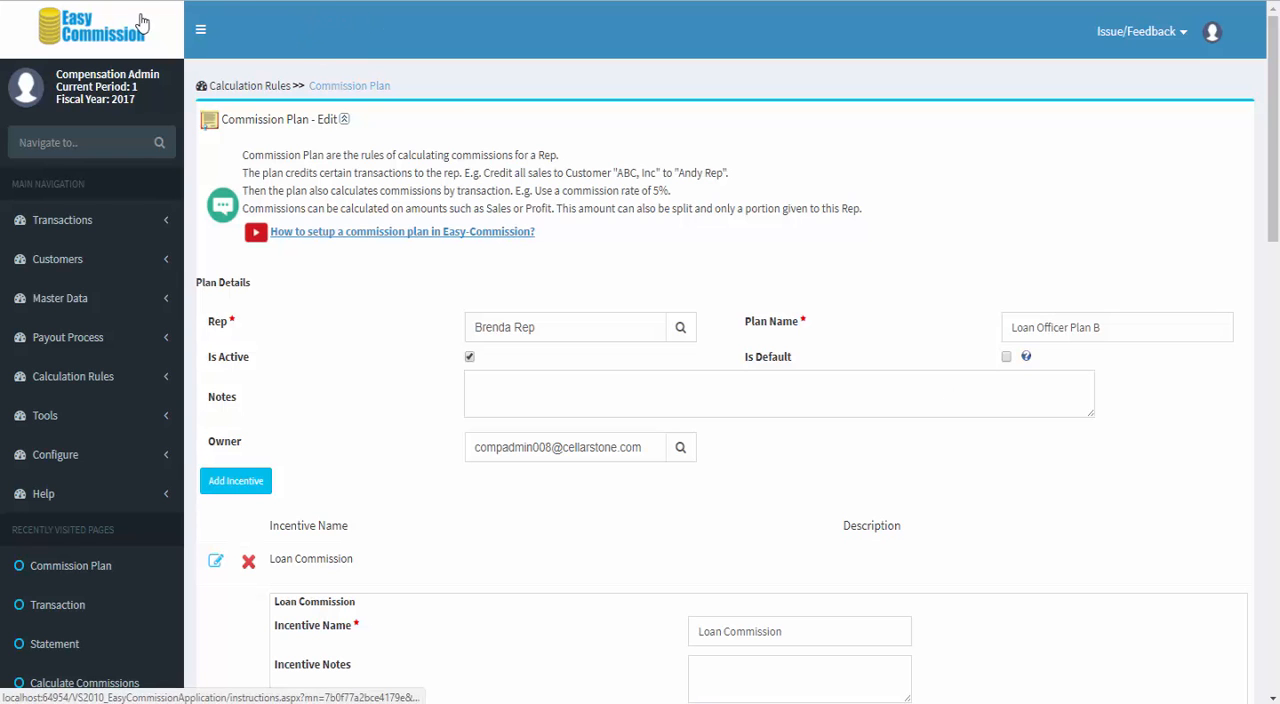
Step: Run the commission calculation for all reps in the current period
click(345, 85)
click(604, 447)
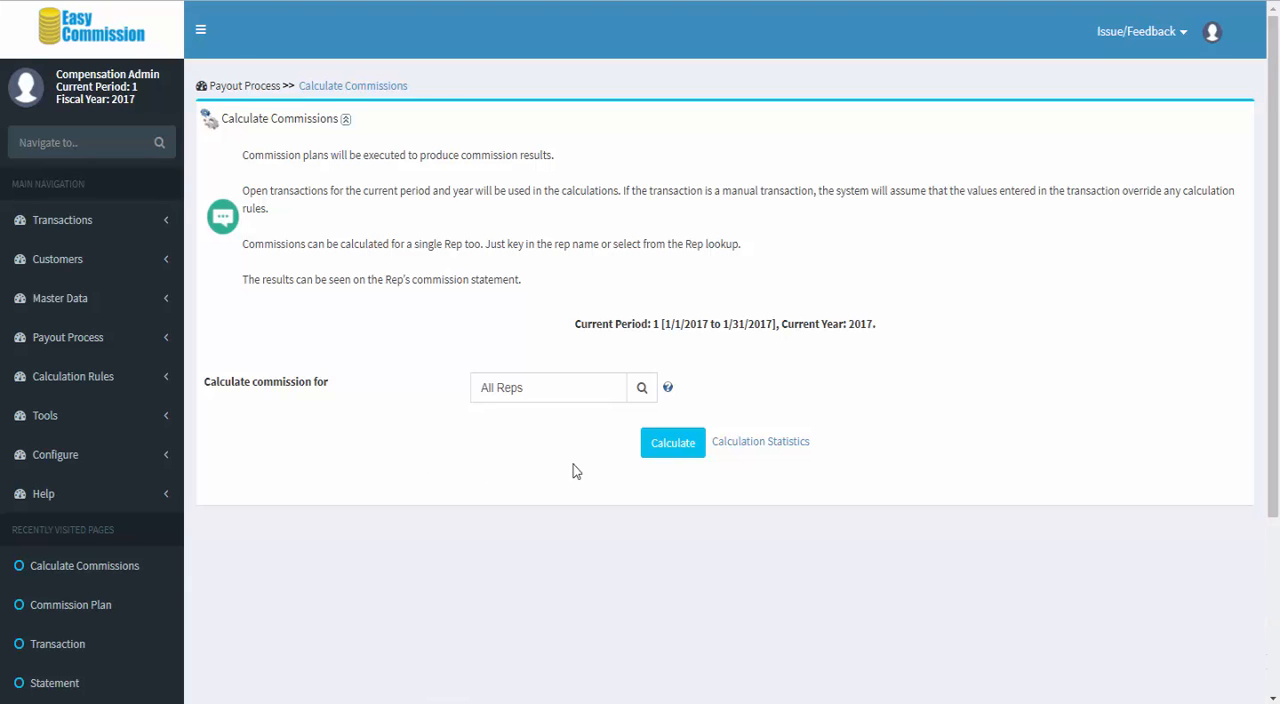
click(677, 449)
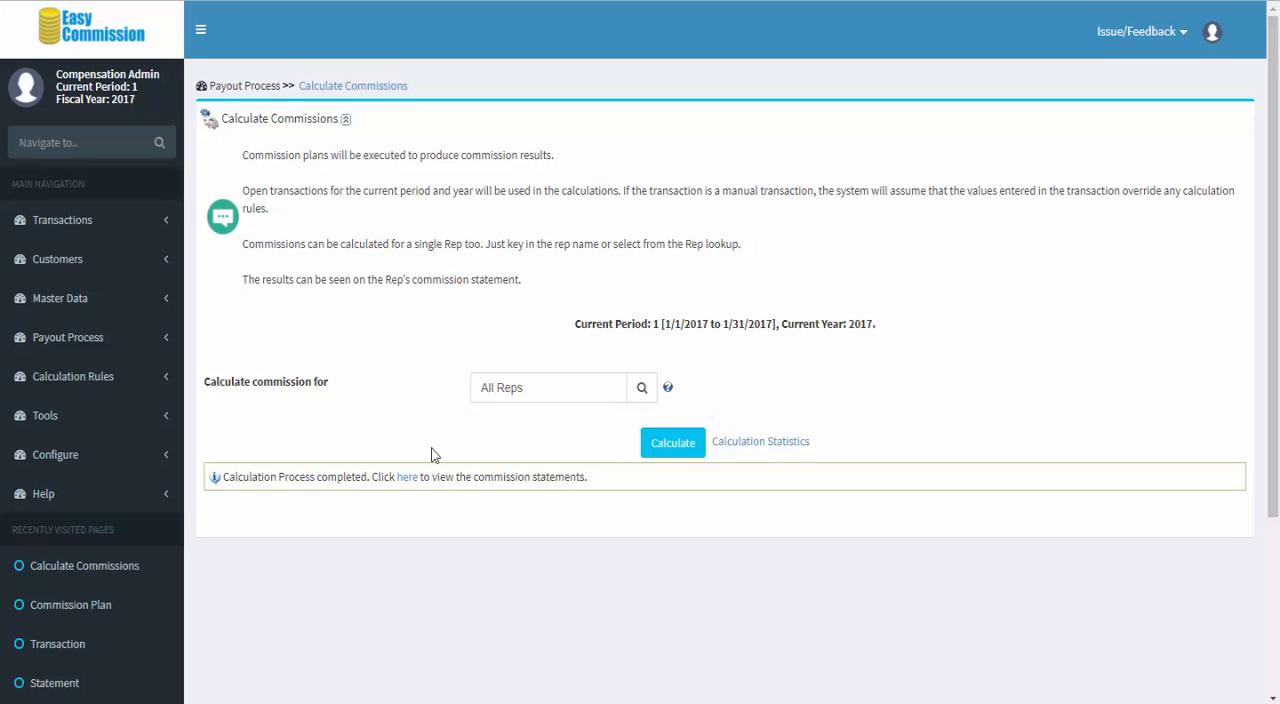
Step: Open the commission statements and examine the Loan Officer Plan A rep's transactions, rates and commission amounts
click(409, 477)
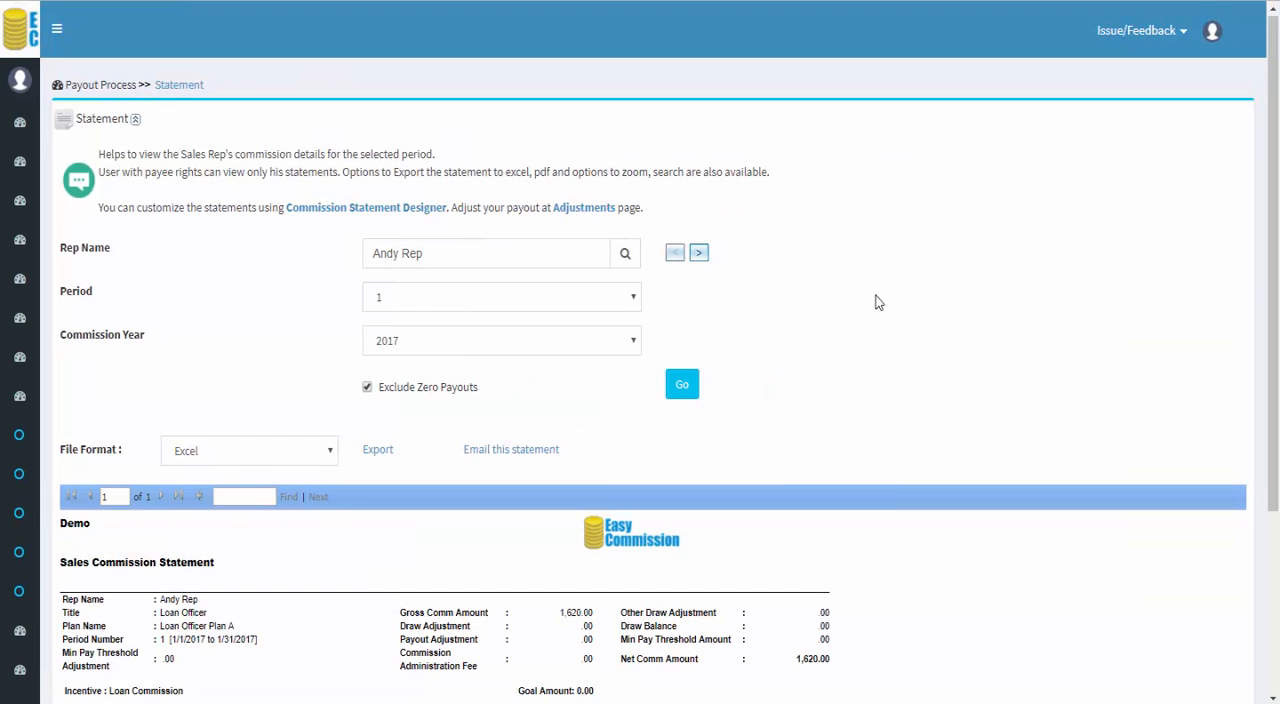
scroll(878, 302, down, 5)
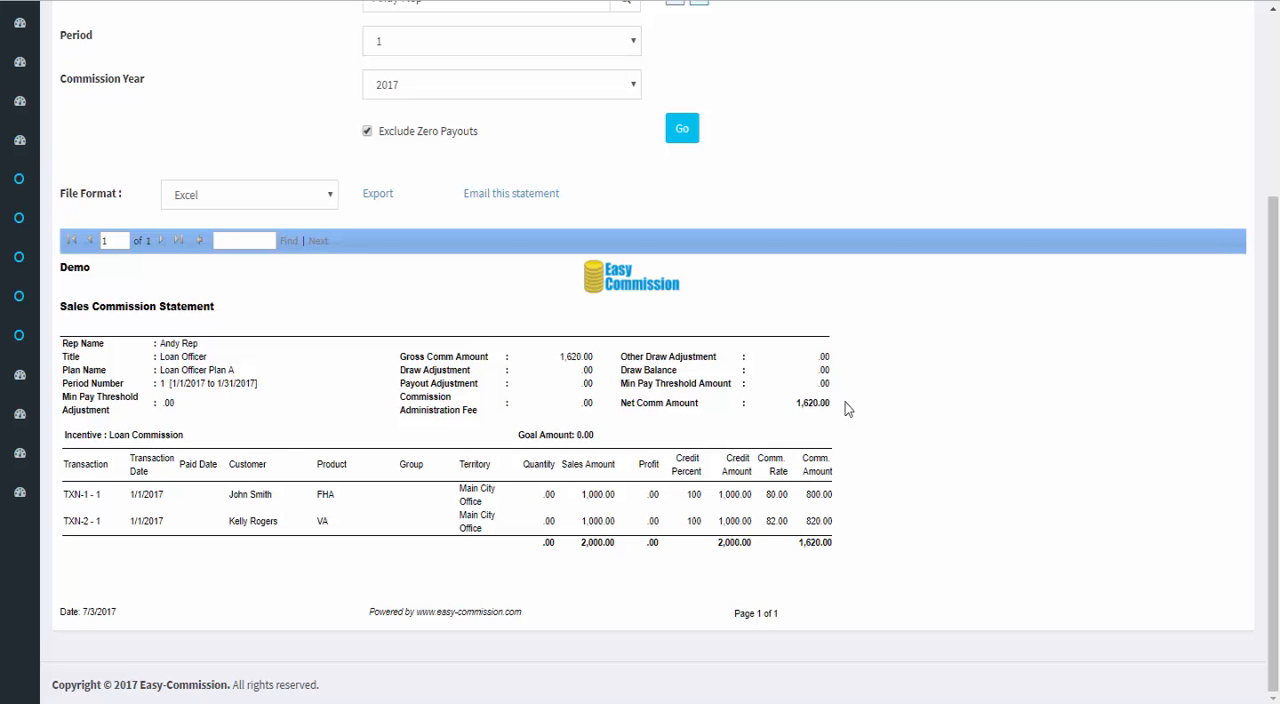
scroll(846, 408, up, 3)
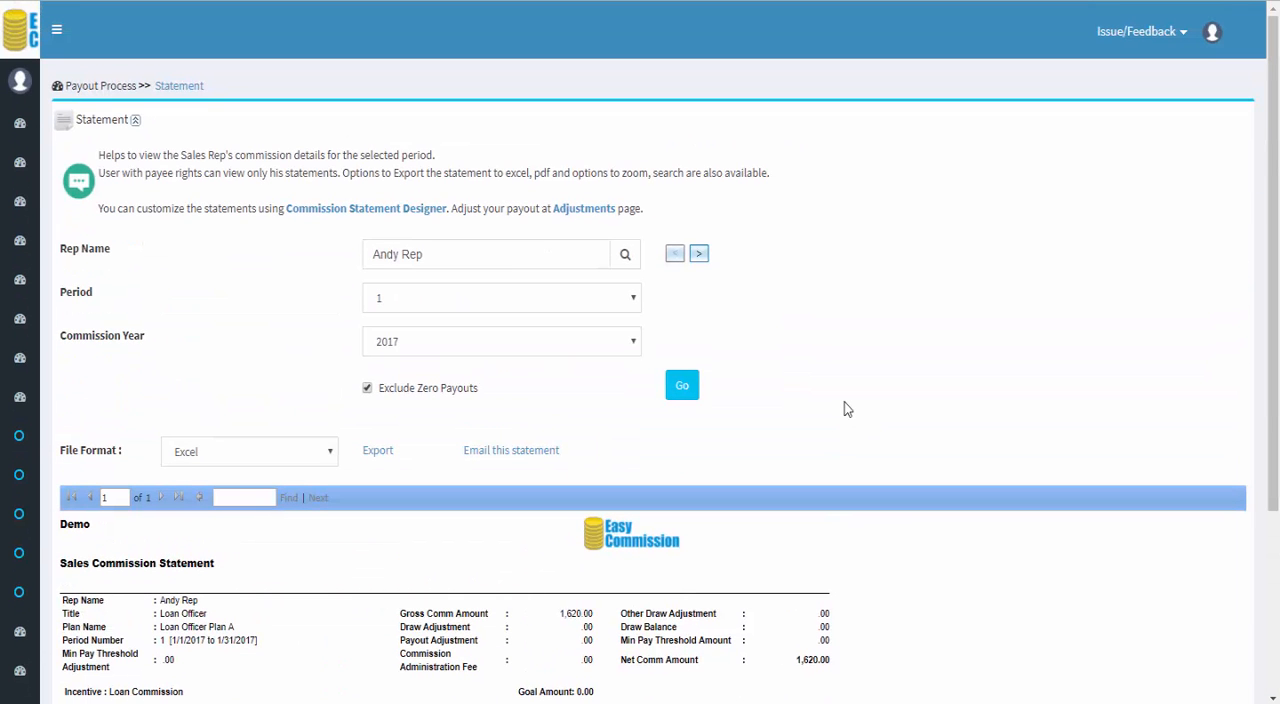
Step: Generate the commission statement of the rep on Loan Officer Plan B for period 1 of 2017
drag(551, 254, 303, 254)
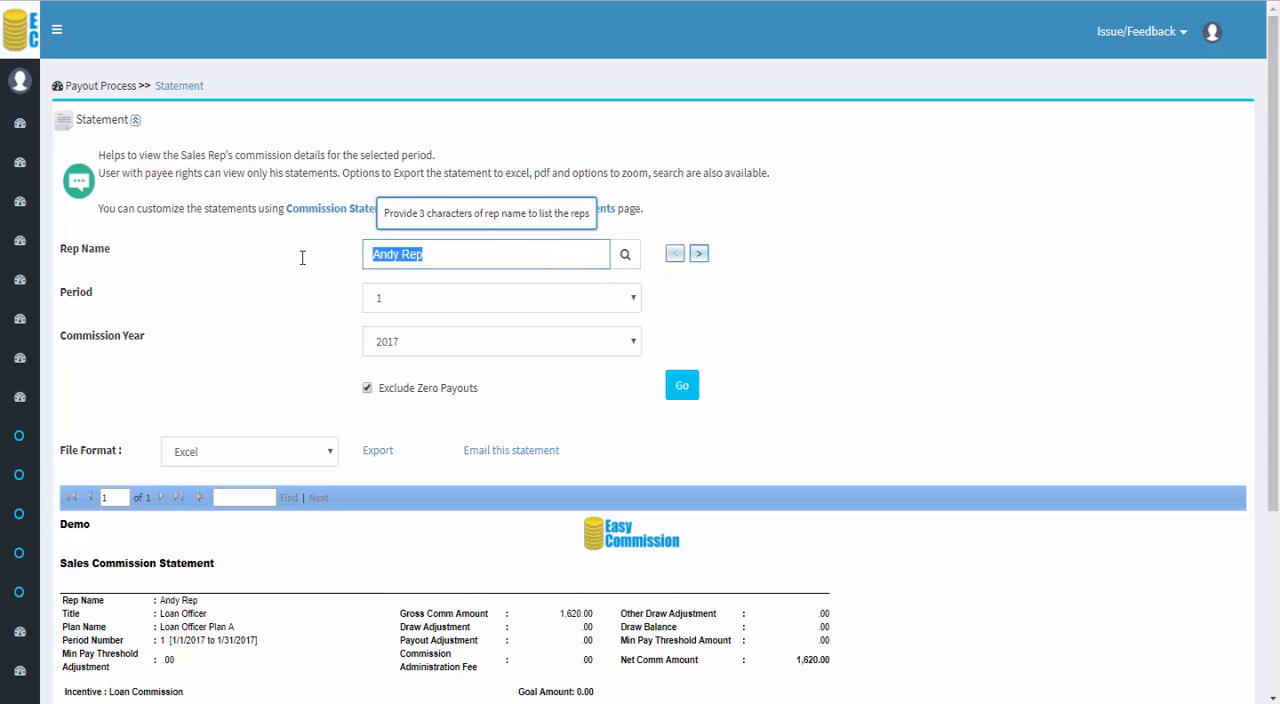
text(brend)
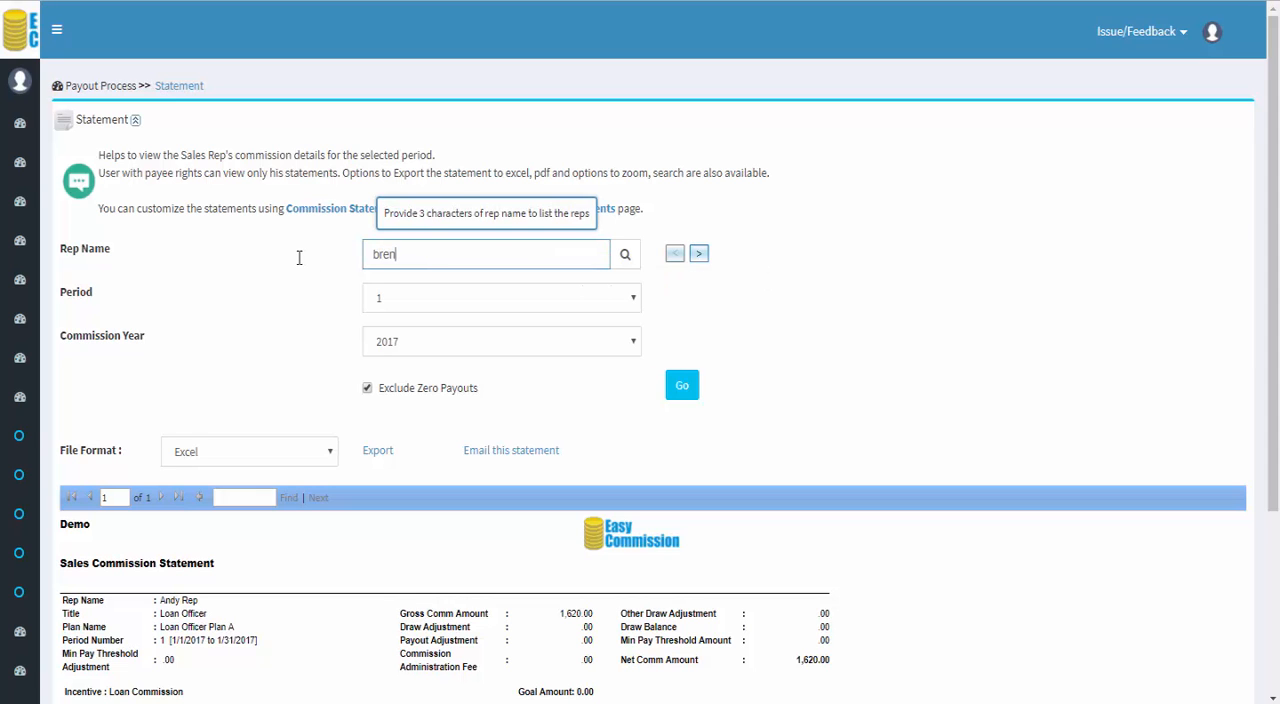
click(390, 279)
click(681, 384)
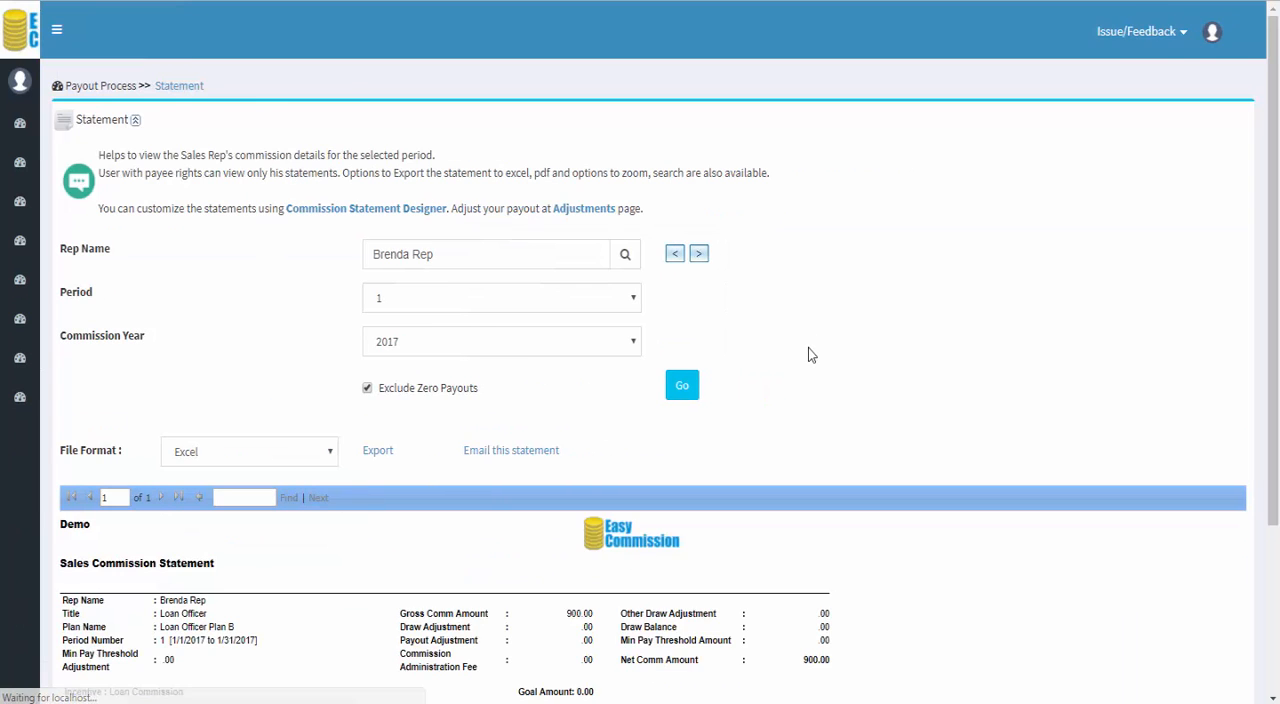
Step: Examine the transaction, rate and commission amount on the Loan Officer Plan B rep's statement and return to the home page
scroll(808, 348, down, 1)
scroll(808, 354, down, 4)
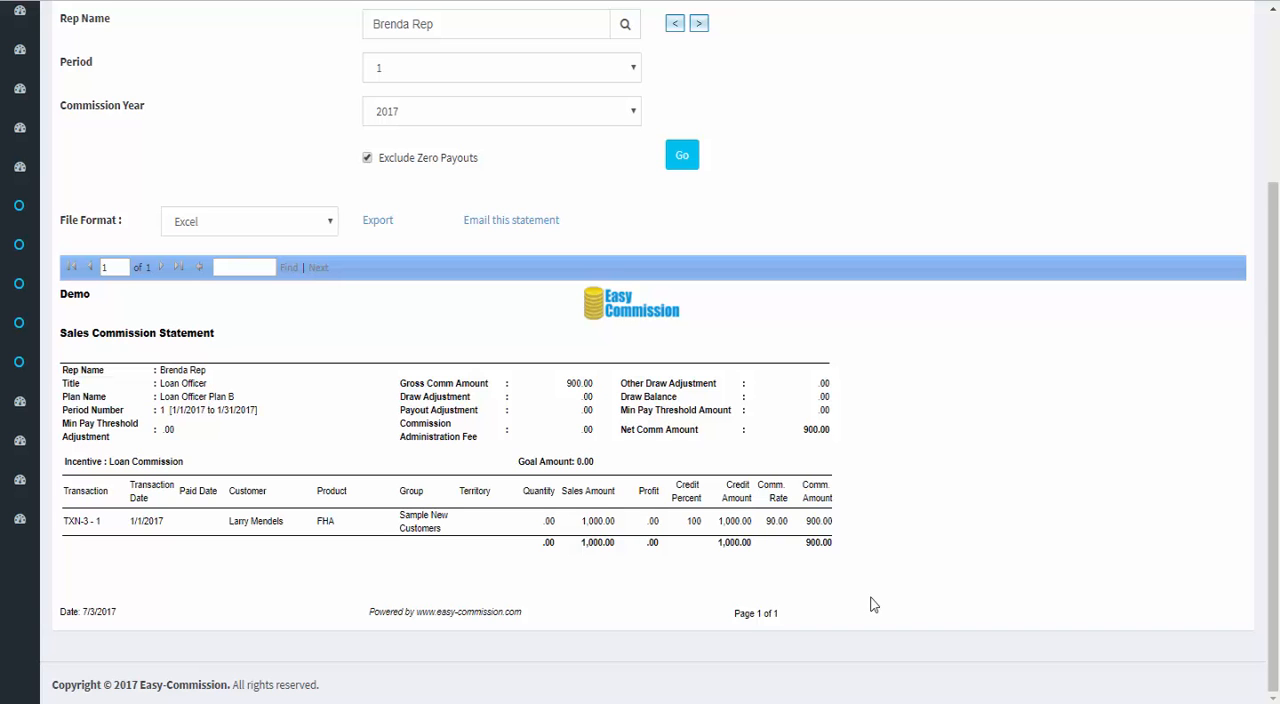
scroll(873, 605, up, 5)
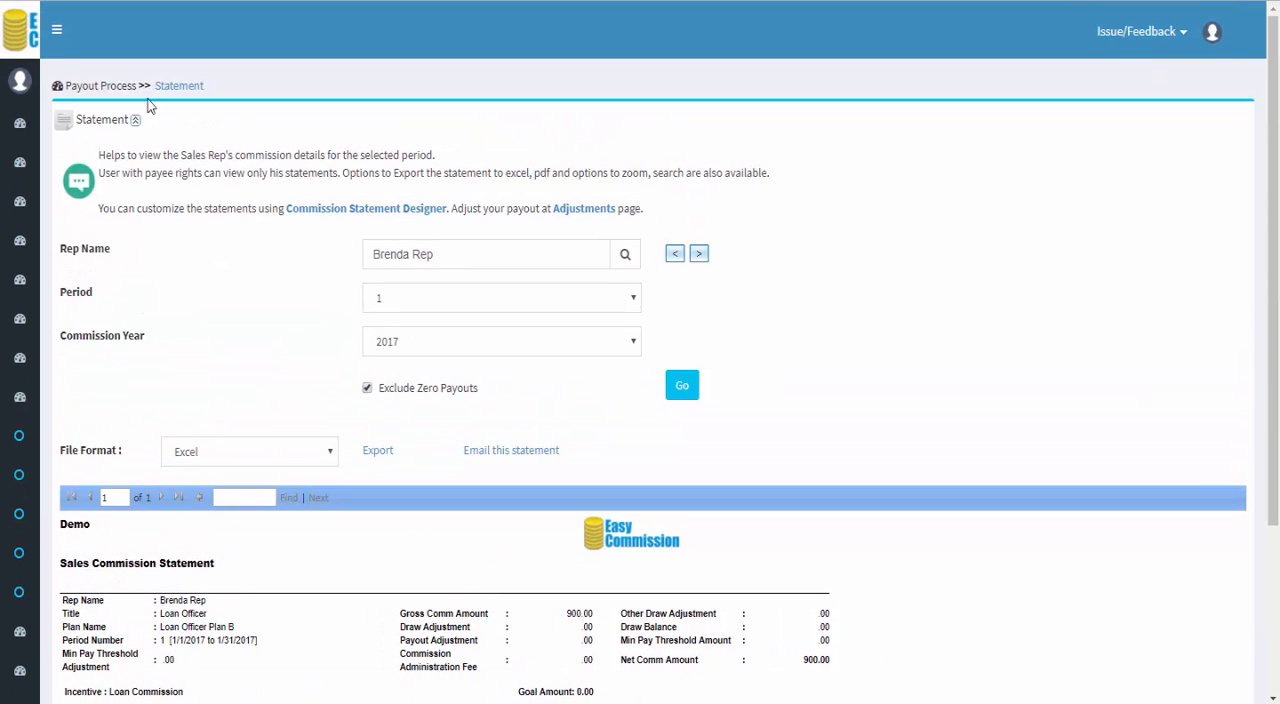
click(22, 41)
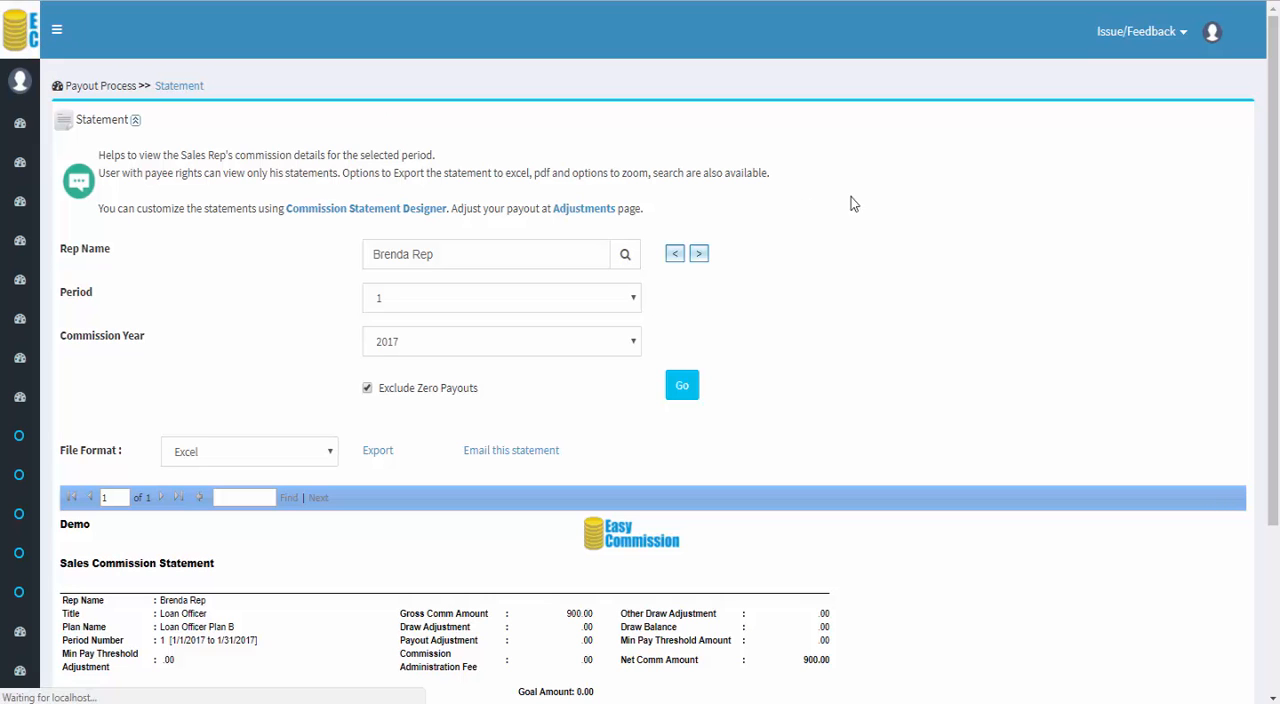